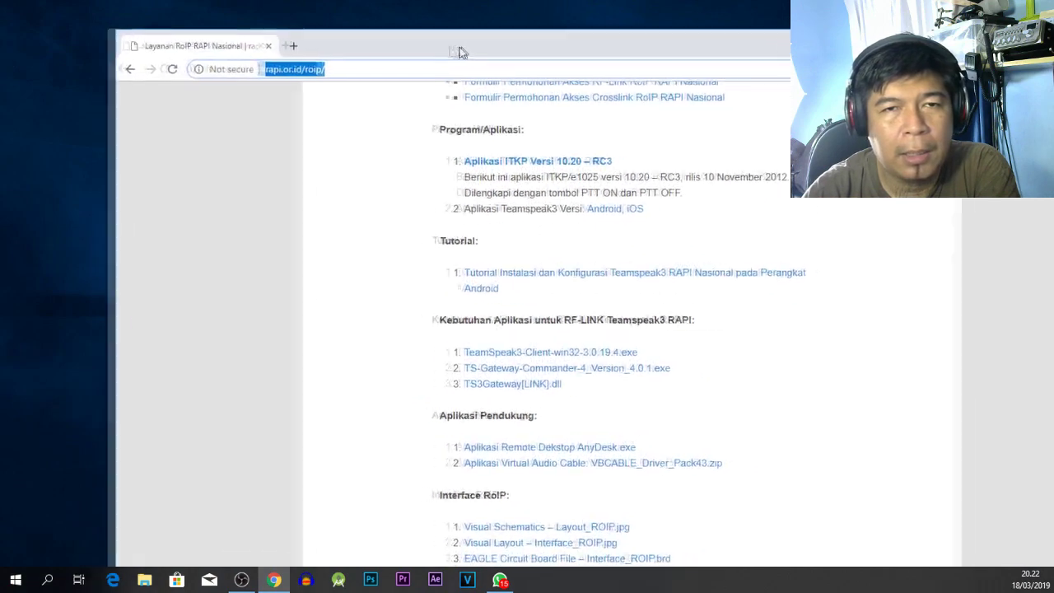
Review the RoIP service page at rapi.or.id/roip/, including the server details and the applications required for RF-LINK Teamspeak3 RAPI
{"action": "double_click", "coordinate": [692, 33]}
{"action": "scroll", "coordinate": [247, 71], "scroll_direction": "up", "scroll_amount": 1}
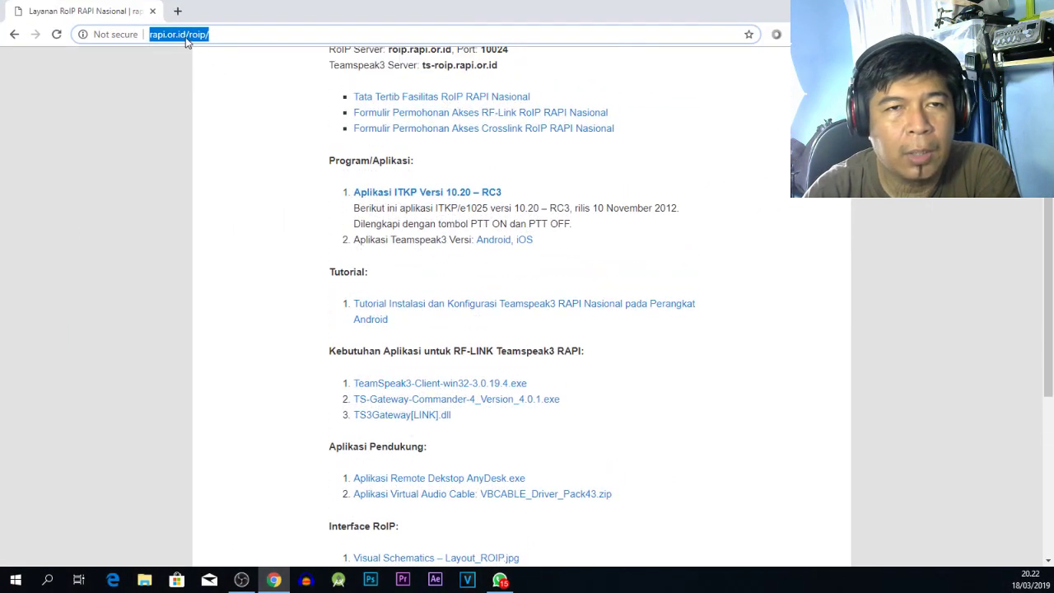
{"action": "left_click", "coordinate": [204, 34]}
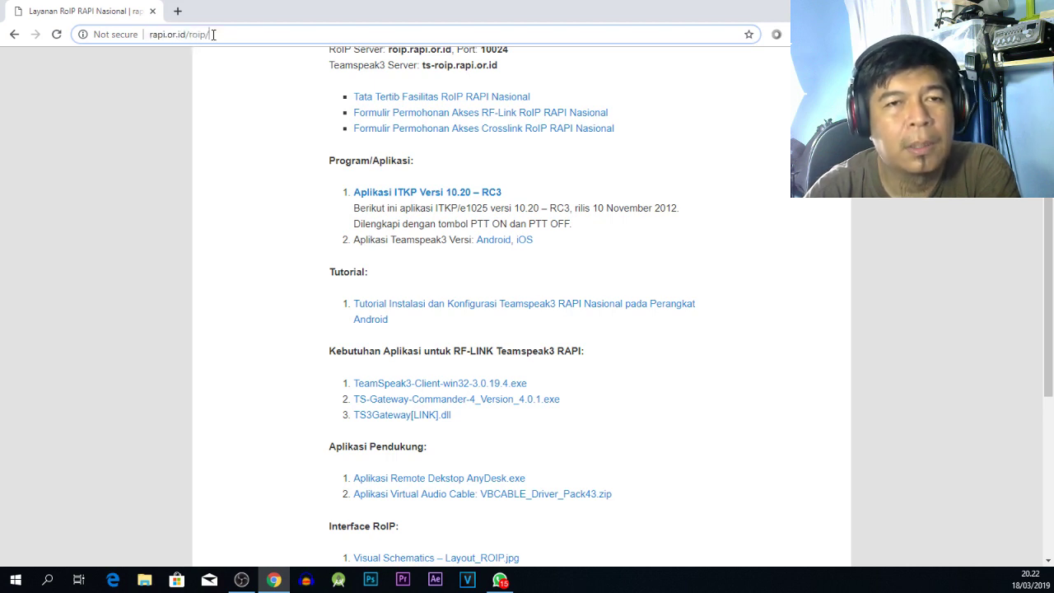
{"action": "scroll", "coordinate": [228, 82], "scroll_direction": "up", "scroll_amount": 2}
{"action": "scroll", "coordinate": [216, 66], "scroll_direction": "down", "scroll_amount": 2}
{"action": "scroll", "coordinate": [283, 168], "scroll_direction": "up", "scroll_amount": 1}
{"action": "scroll", "coordinate": [283, 168], "scroll_direction": "up", "scroll_amount": 4}
{"action": "scroll", "coordinate": [224, 181], "scroll_direction": "up", "scroll_amount": 1}
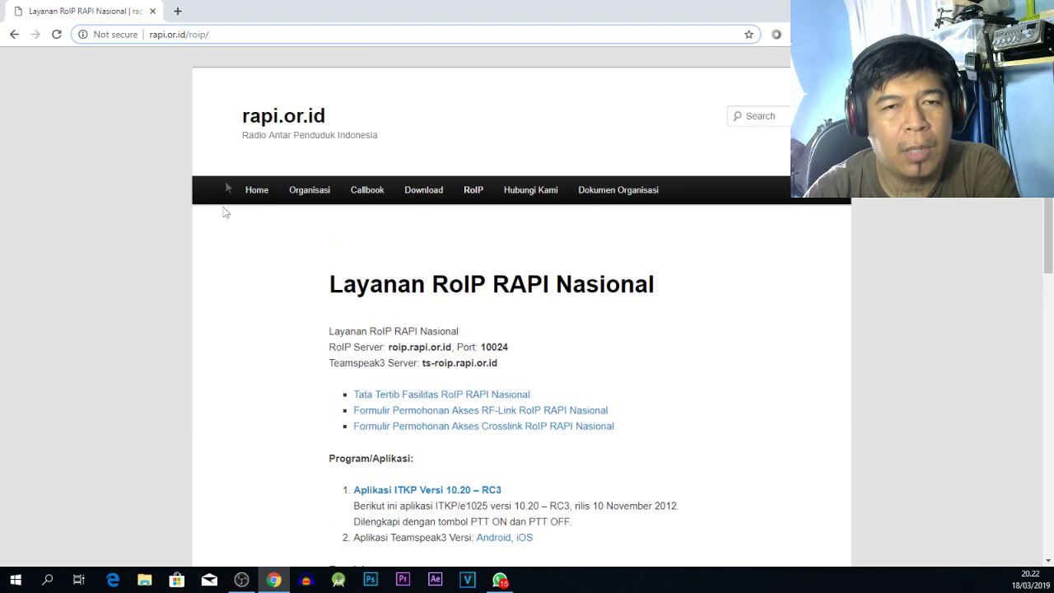
{"action": "scroll", "coordinate": [355, 236], "scroll_direction": "down", "scroll_amount": 5}
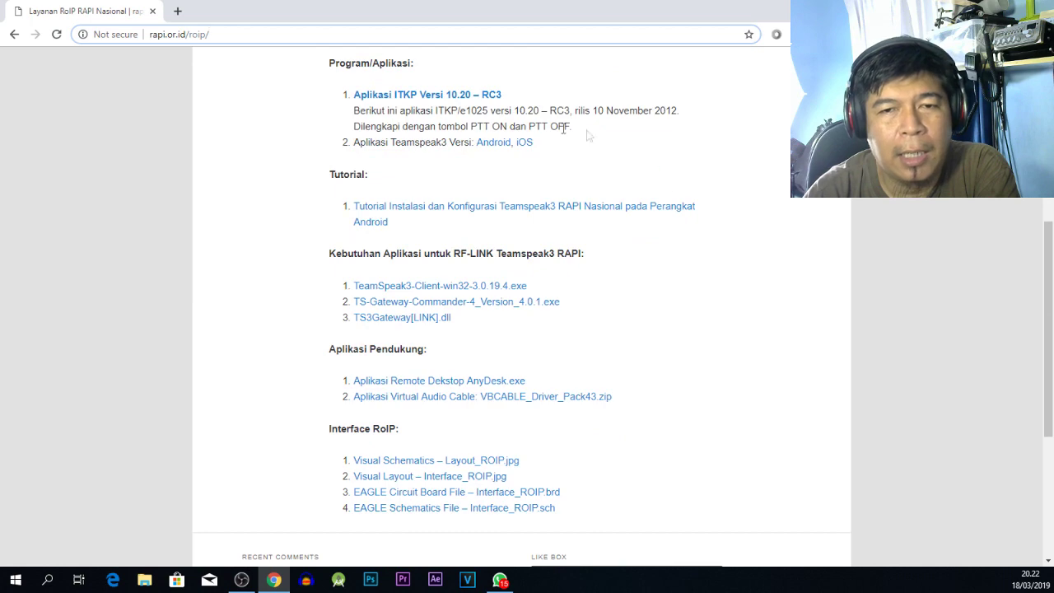
{"action": "scroll", "coordinate": [445, 238], "scroll_direction": "up", "scroll_amount": 2}
{"action": "scroll", "coordinate": [396, 247], "scroll_direction": "down", "scroll_amount": 2}
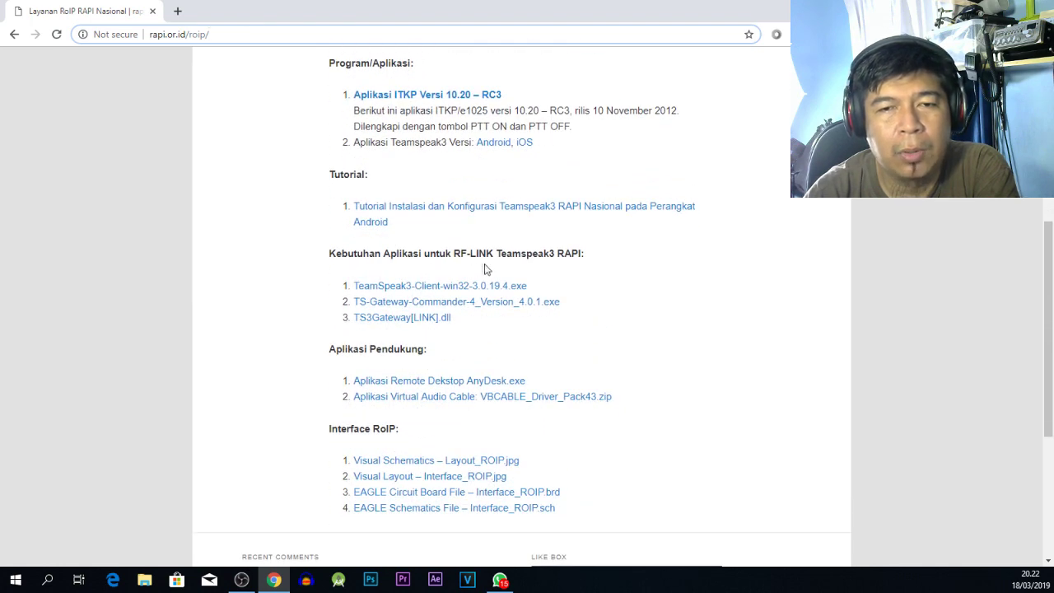
{"action": "scroll", "coordinate": [633, 279], "scroll_direction": "down", "scroll_amount": 1}
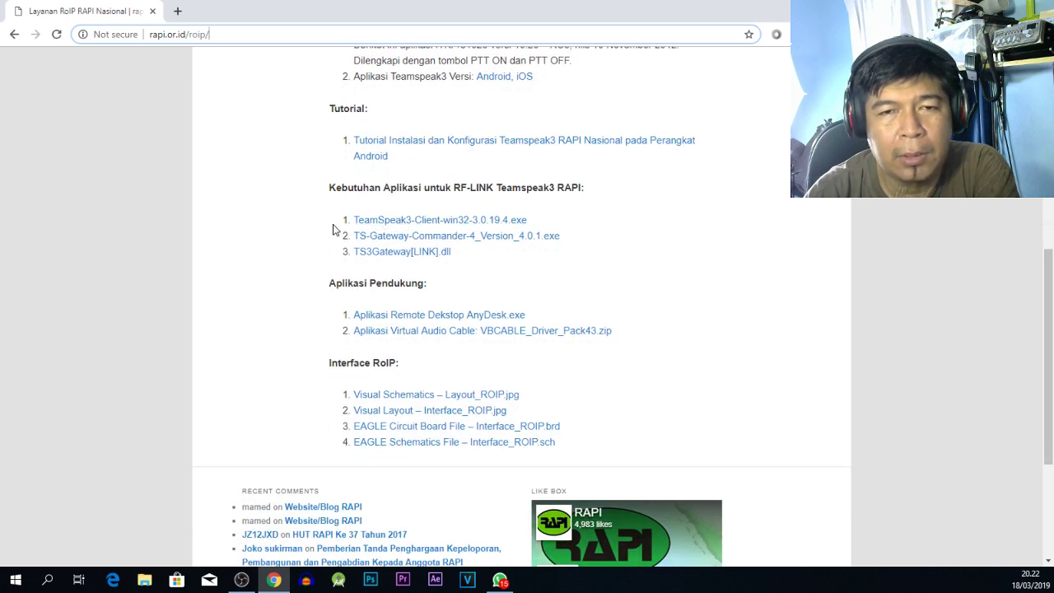
Download TeamSpeak3-Client-win32-3.0.19.4.exe from its Google Drive page and close the file's page
{"action": "left_click", "coordinate": [466, 224]}
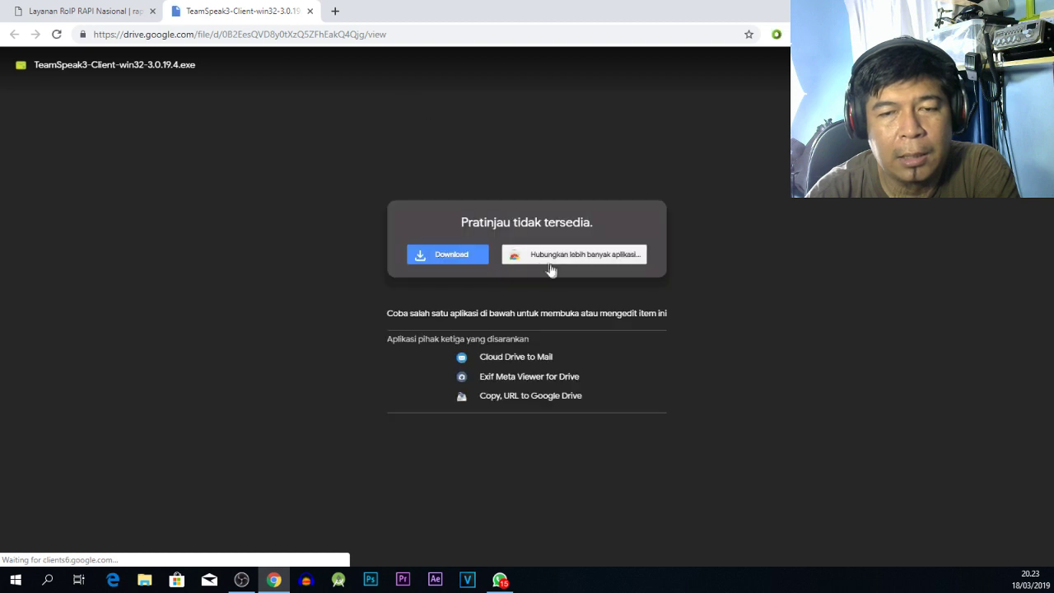
{"action": "left_click", "coordinate": [466, 254]}
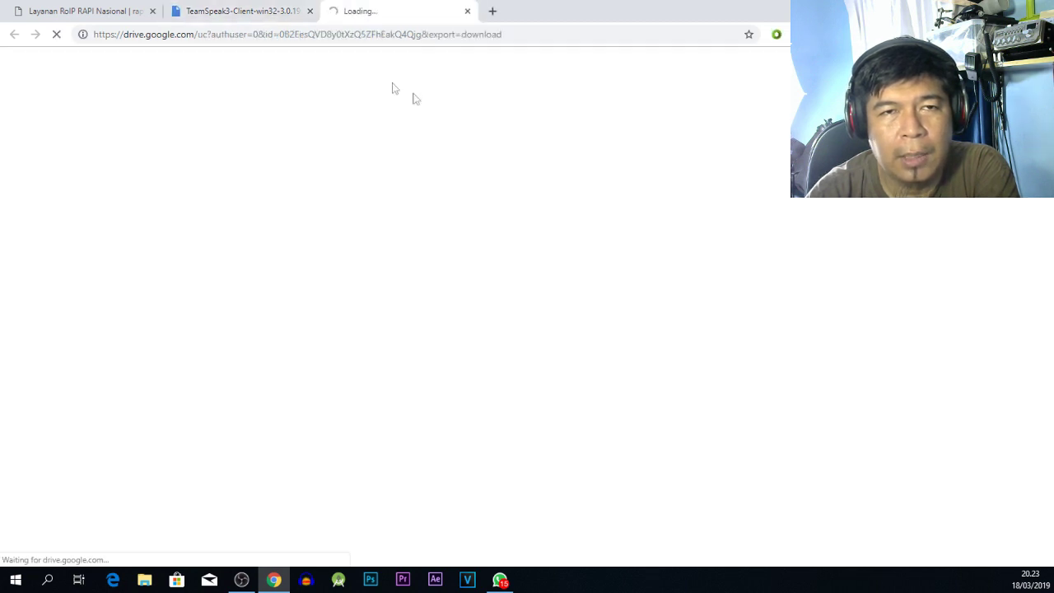
{"action": "left_click", "coordinate": [265, 12]}
{"action": "left_click", "coordinate": [368, 11]}
{"action": "left_click", "coordinate": [272, 16]}
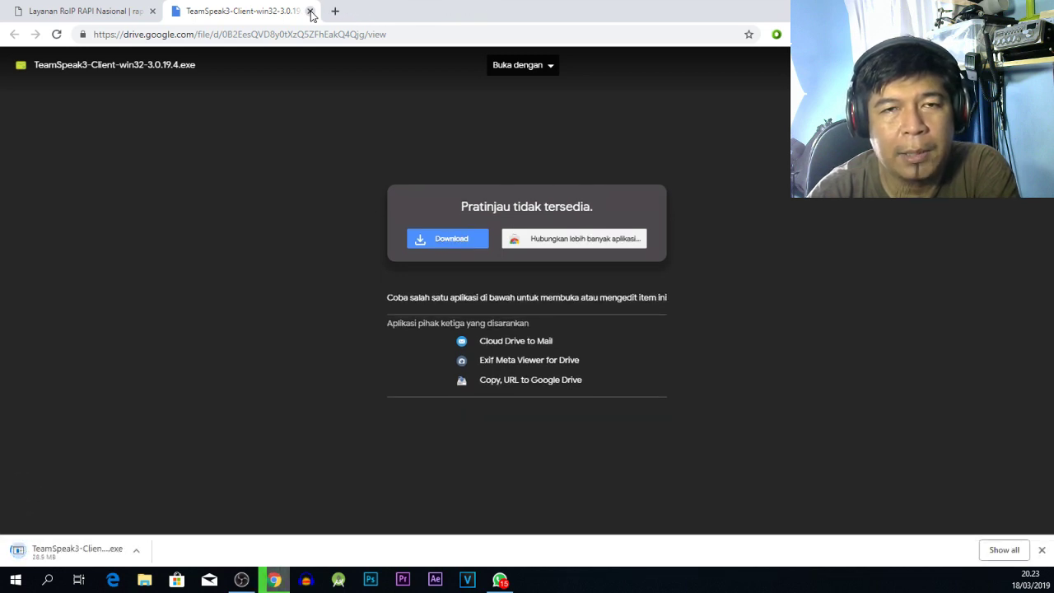
{"action": "left_click", "coordinate": [311, 11]}
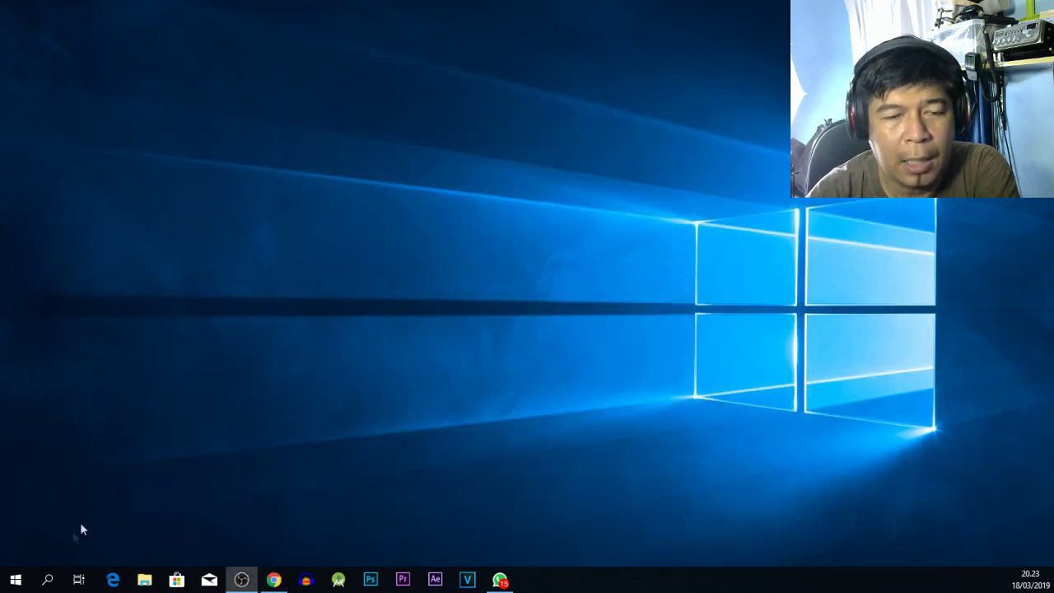
Search Windows for "tea", launch TeamSpeak 3 Client, and widen and reposition its window on the desktop
{"action": "left_click", "coordinate": [48, 579]}
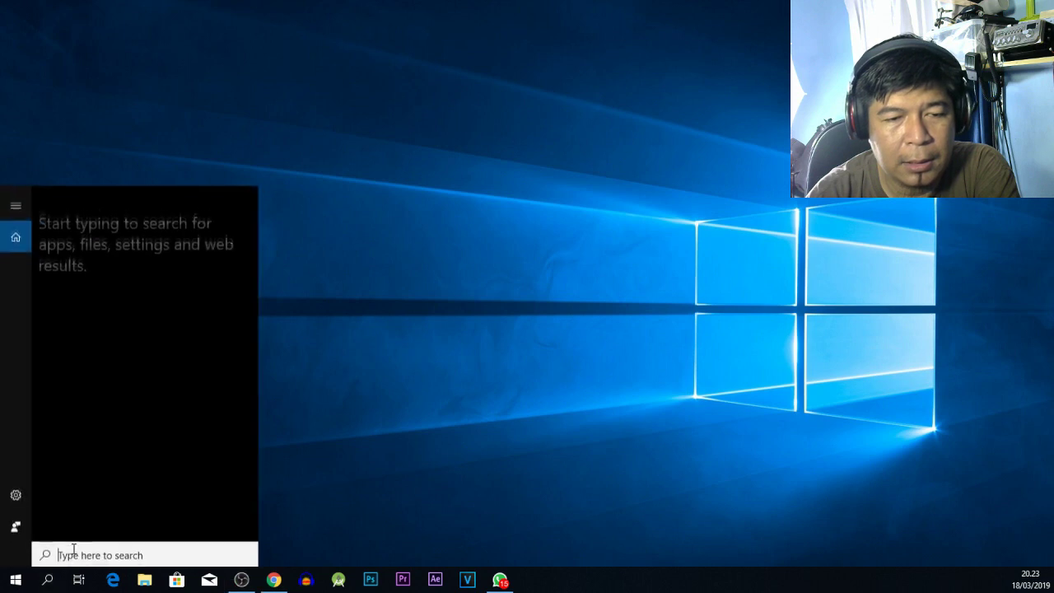
{"action": "type", "text": "tea"}
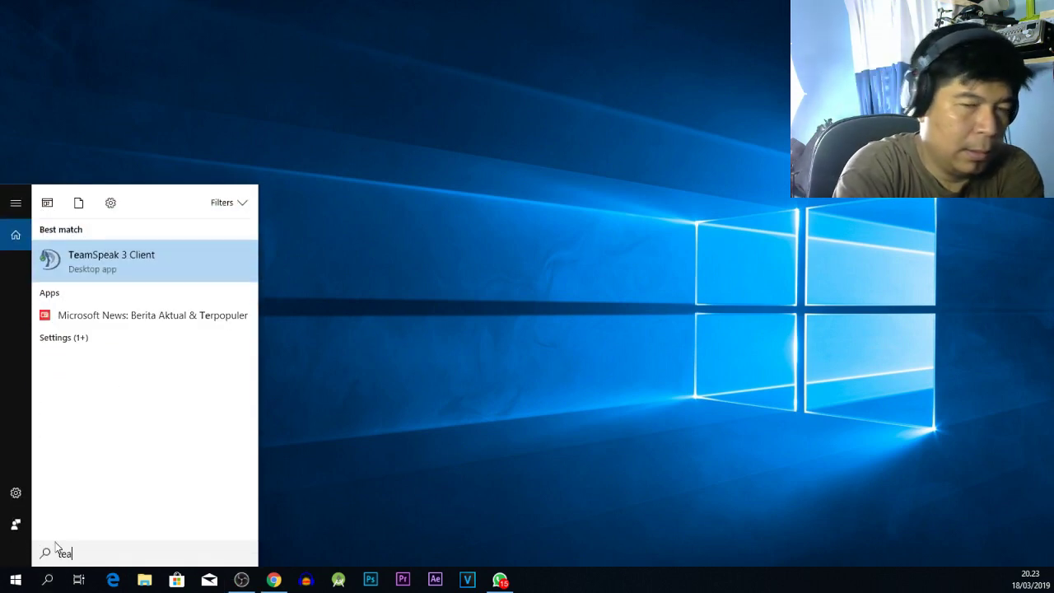
{"action": "left_click", "coordinate": [154, 262]}
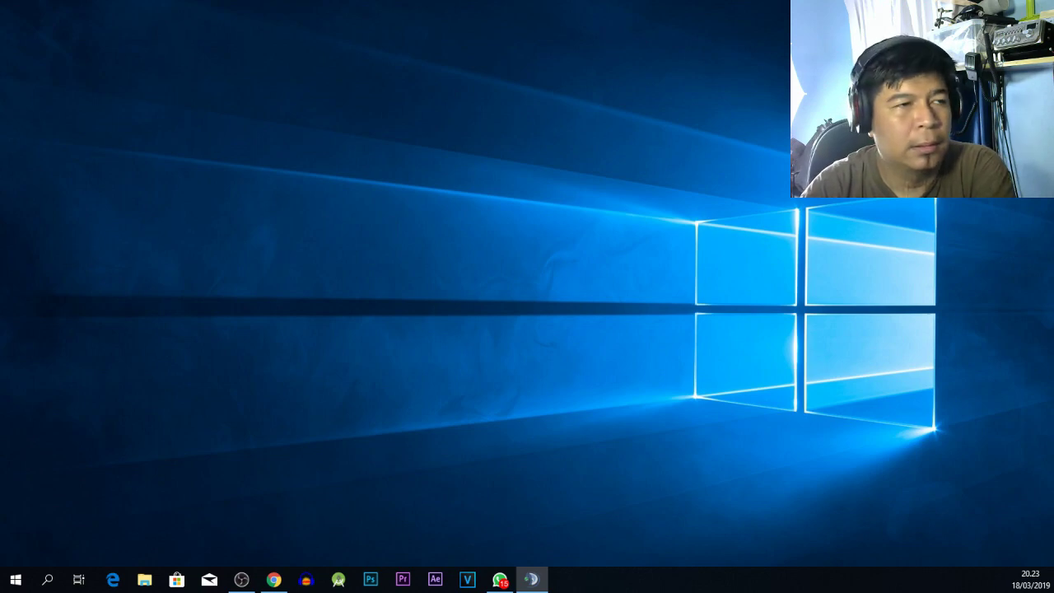
{"action": "left_click_drag", "start_coordinate": [323, 133], "coordinate": [538, 77]}
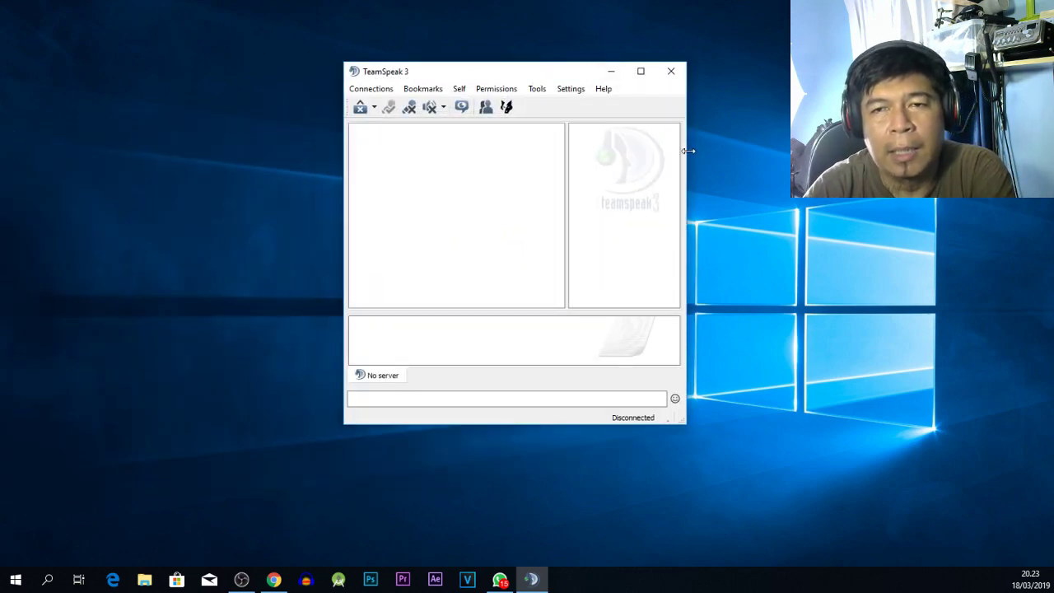
{"action": "left_click_drag", "start_coordinate": [688, 151], "coordinate": [804, 151]}
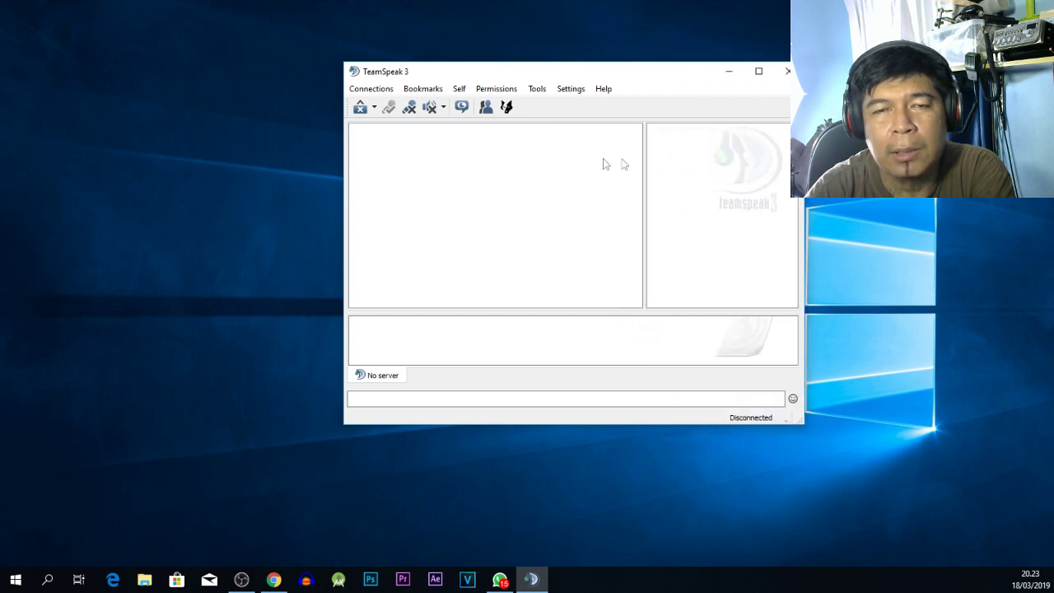
{"action": "left_click_drag", "start_coordinate": [566, 73], "coordinate": [537, 92]}
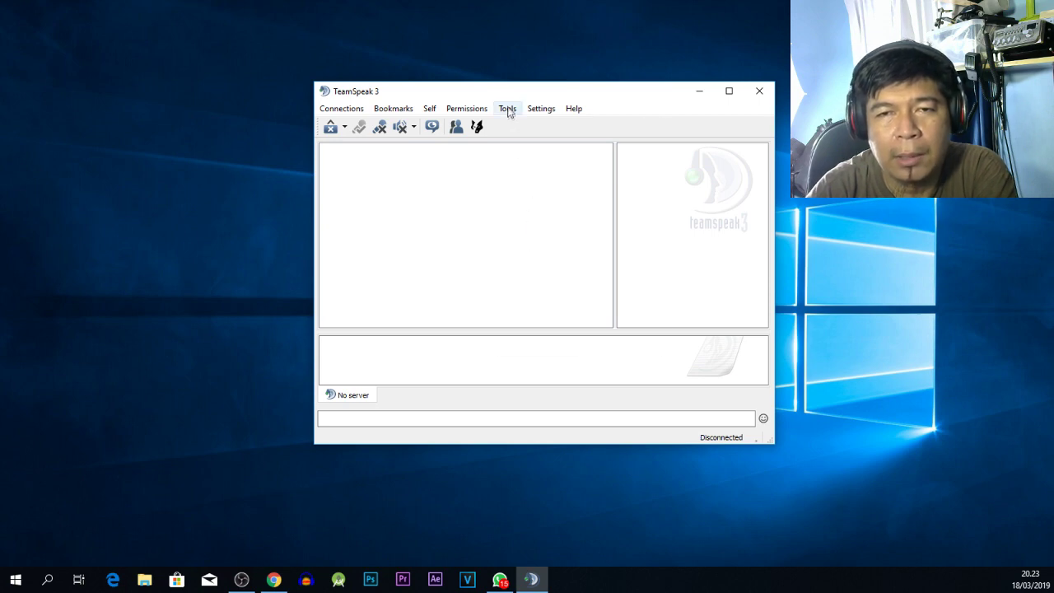
Open the TeamSpeak Options dialog at the Capture settings and move it beside the main window
{"action": "left_click", "coordinate": [506, 109]}
{"action": "mouse_move", "coordinate": [542, 110]}
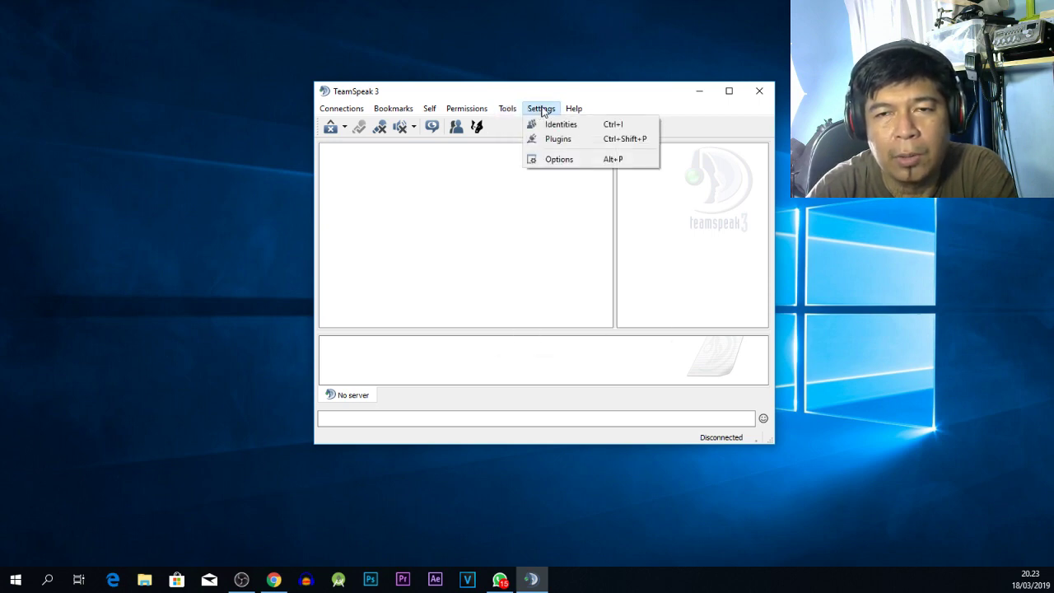
{"action": "left_click", "coordinate": [549, 159]}
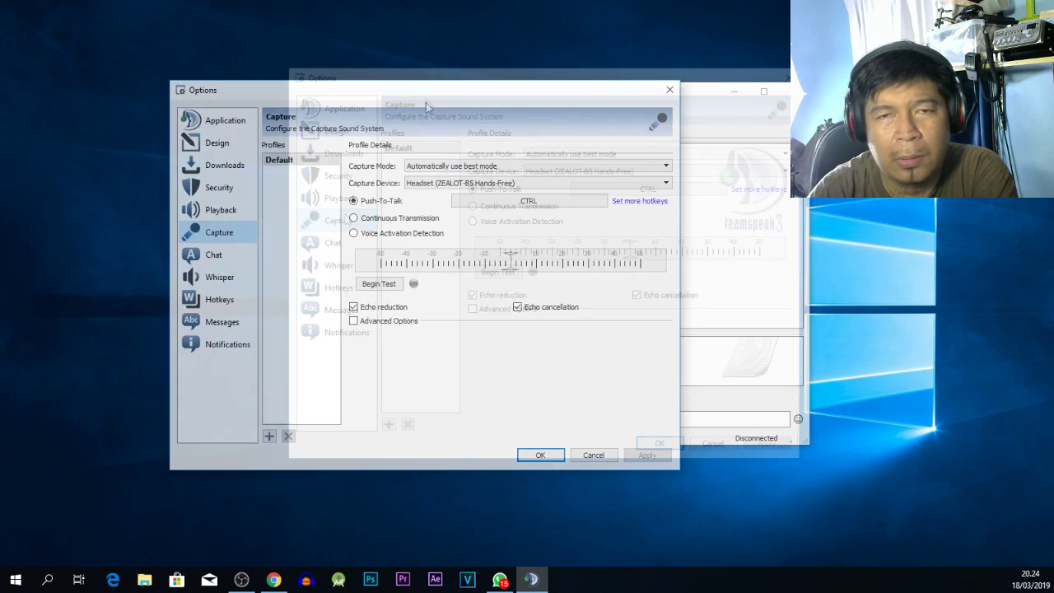
{"action": "left_click_drag", "start_coordinate": [412, 96], "coordinate": [432, 111]}
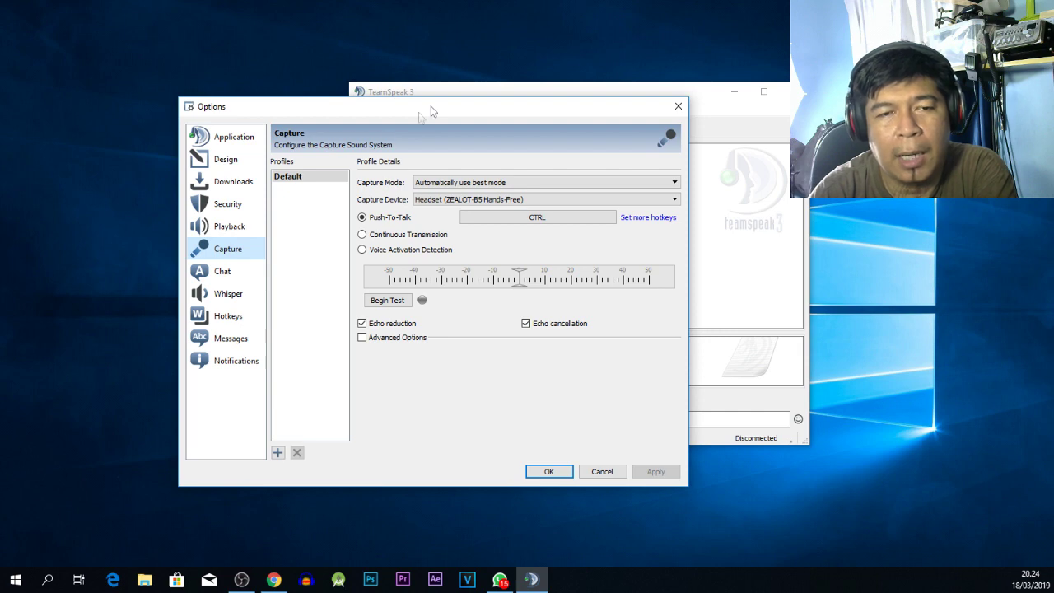
Check the Playback and Capture settings and choose Headset (ZEALOT-B5 Hands-Free) as the capture device
{"action": "left_click", "coordinate": [231, 226]}
{"action": "left_click", "coordinate": [233, 252]}
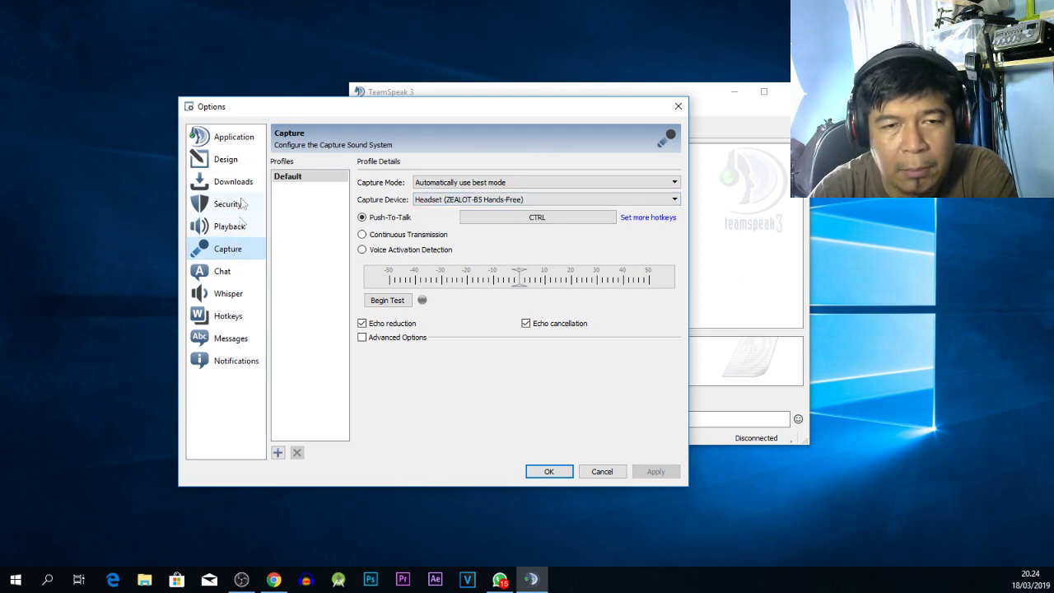
{"action": "left_click", "coordinate": [229, 226]}
{"action": "left_click", "coordinate": [227, 249]}
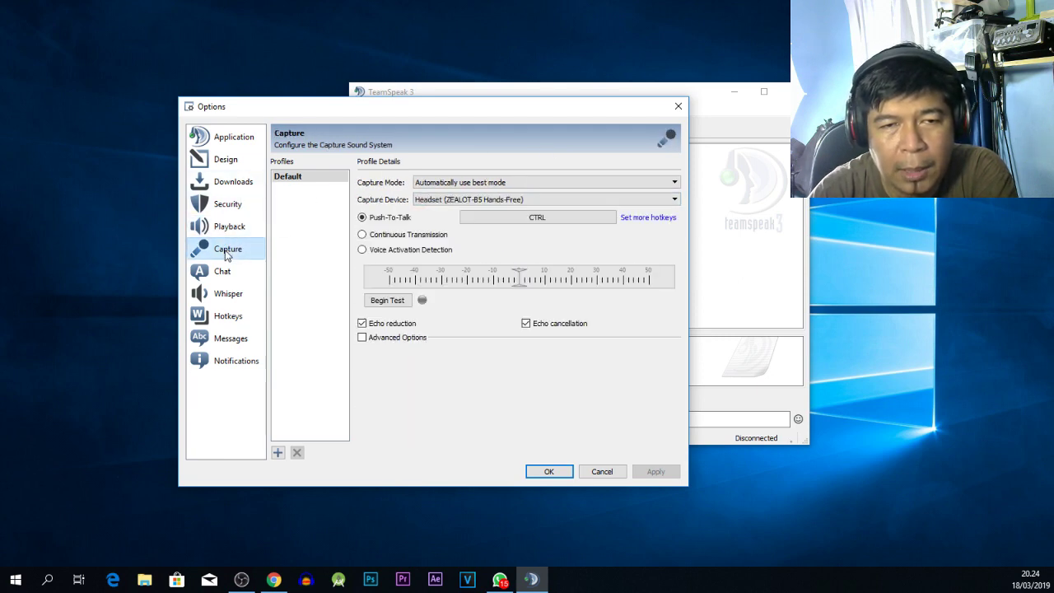
{"action": "left_click", "coordinate": [560, 201]}
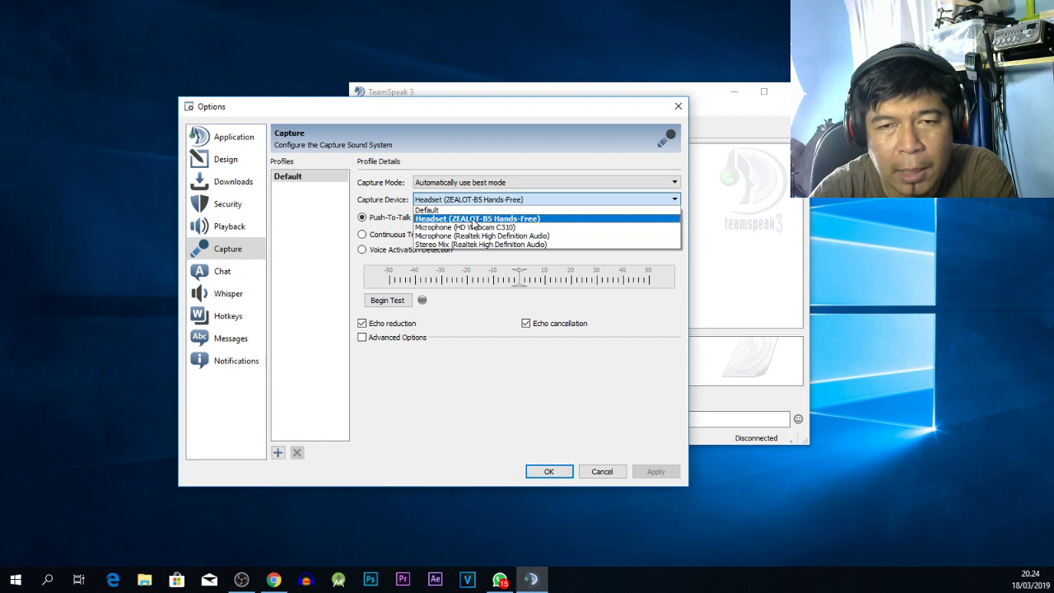
{"action": "left_click", "coordinate": [473, 221]}
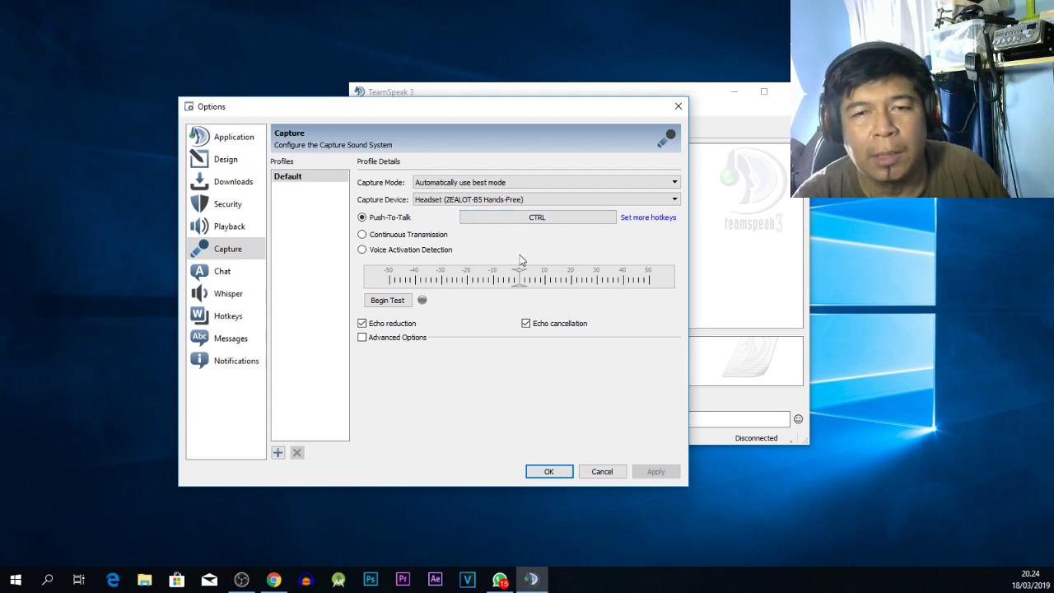
Try Z as the Push-To-Talk hotkey and set the hotkey back to CTRL
{"action": "left_click", "coordinate": [566, 224]}
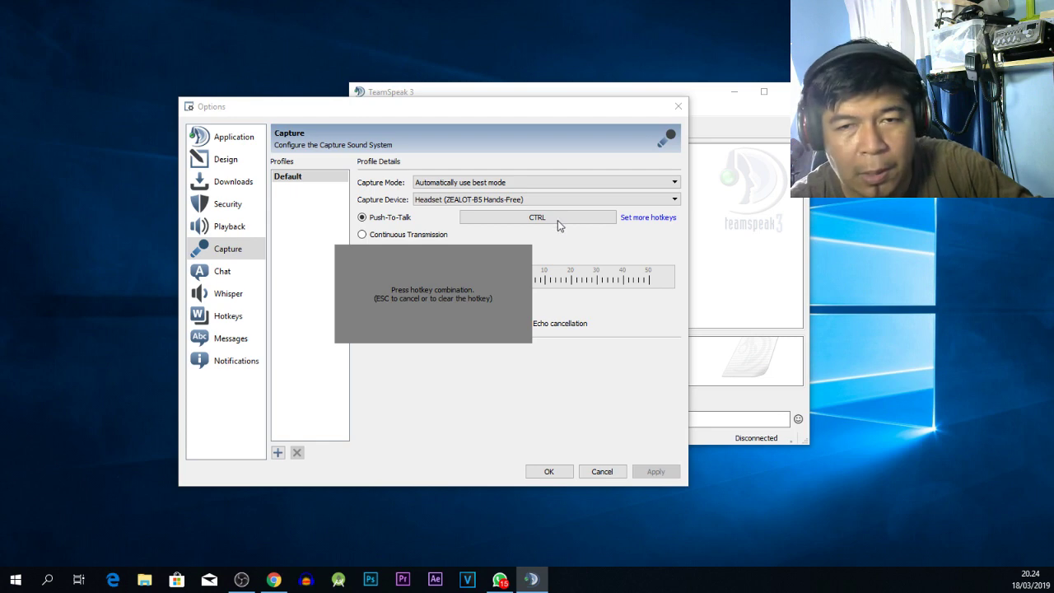
{"action": "key", "text": "z"}
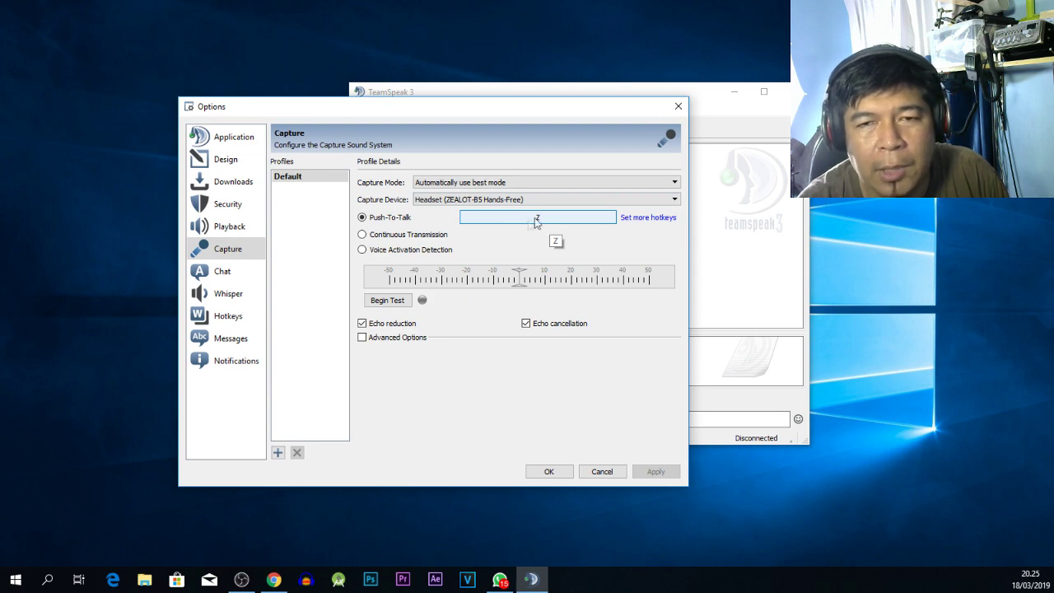
{"action": "left_click", "coordinate": [541, 219]}
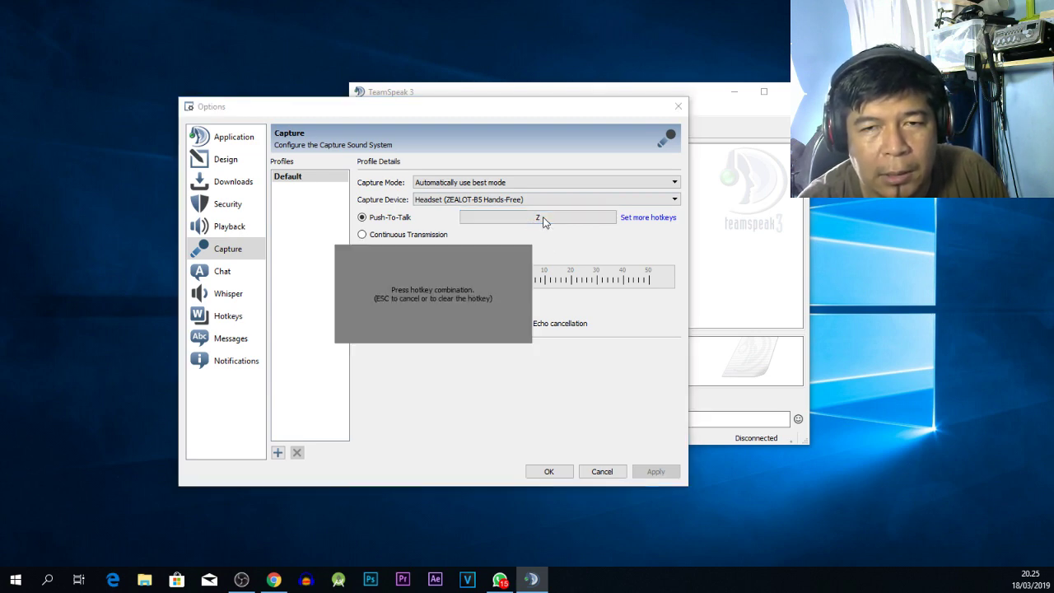
{"action": "key", "text": "ctrl"}
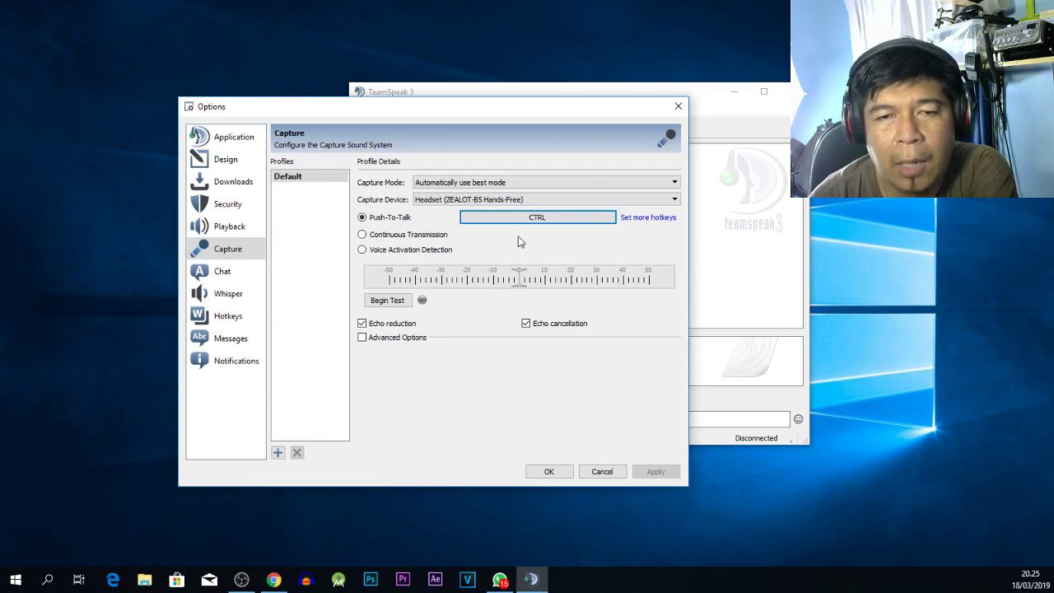
Test the capture device by transmitting with the CTRL push-to-talk hotkey, and stop the test
{"action": "left_click", "coordinate": [398, 301]}
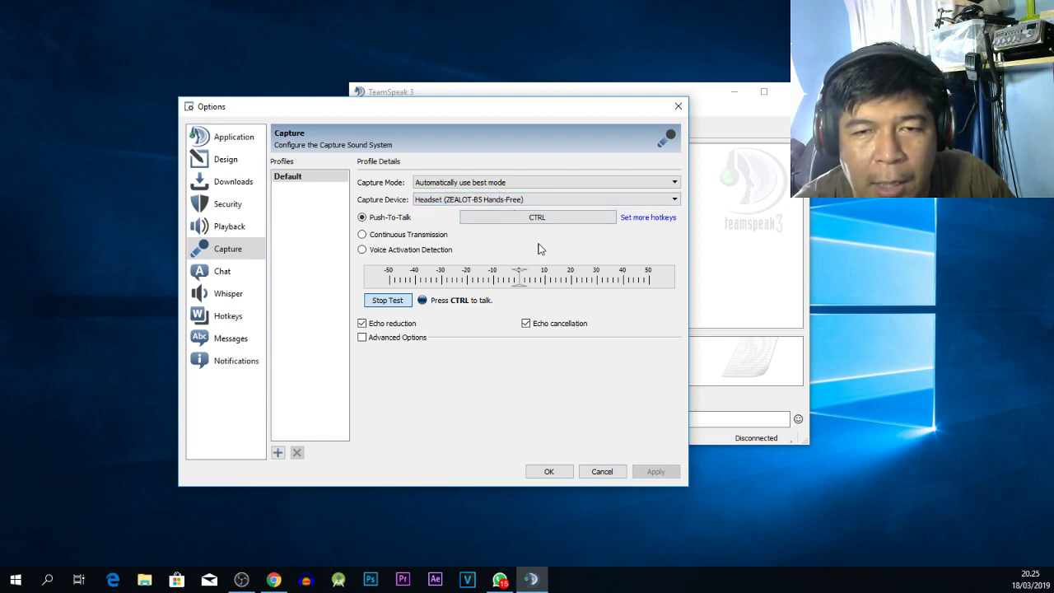
{"action": "key", "text": "ctrl"}
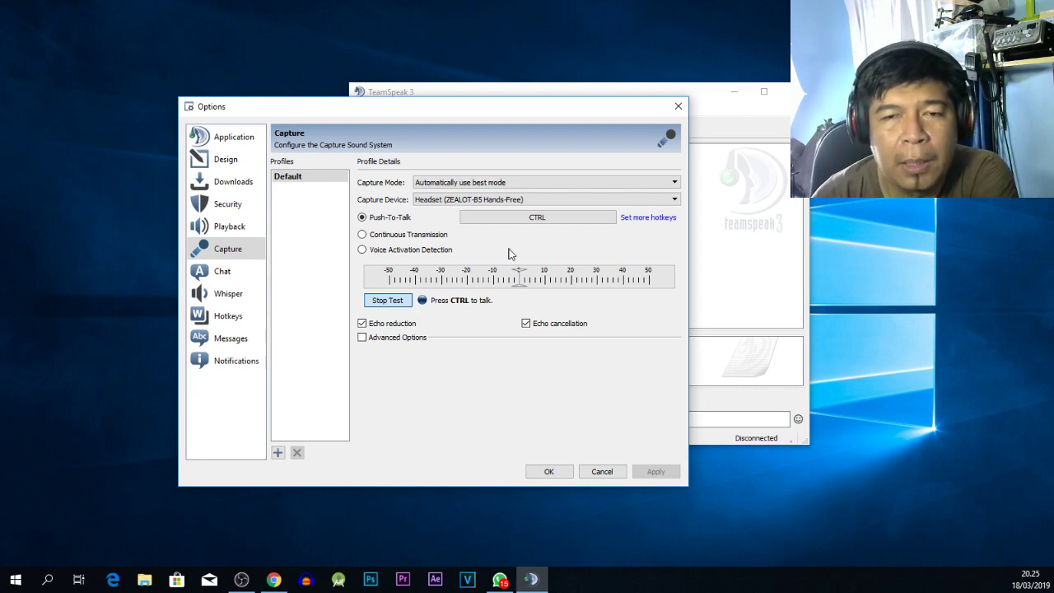
{"action": "left_click", "coordinate": [393, 303]}
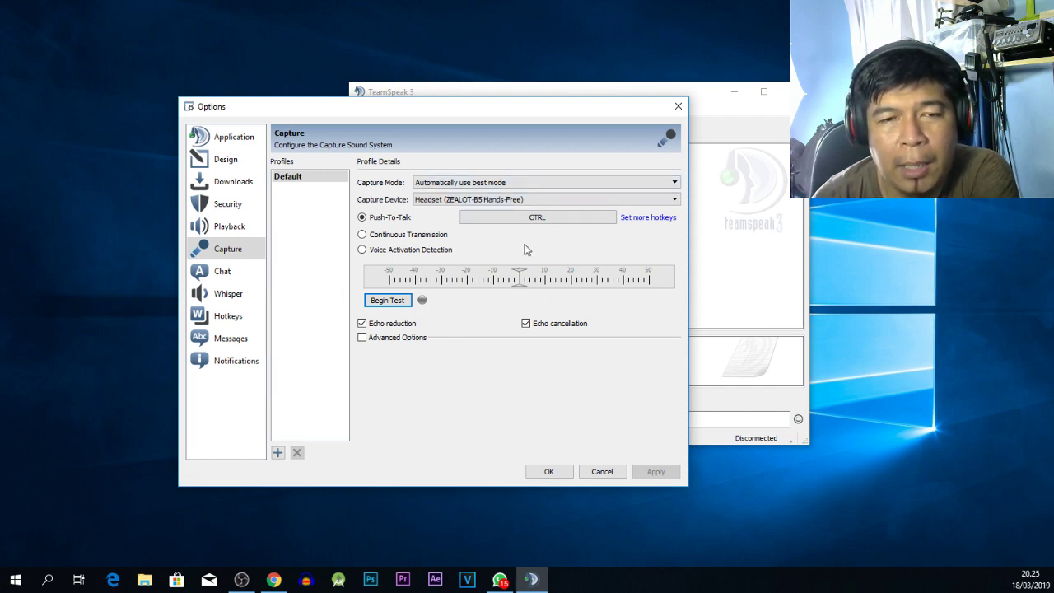
Set the playback device to Headset (ZEALOT-B5 Hands-Free) and play the test sound
{"action": "left_click", "coordinate": [233, 229]}
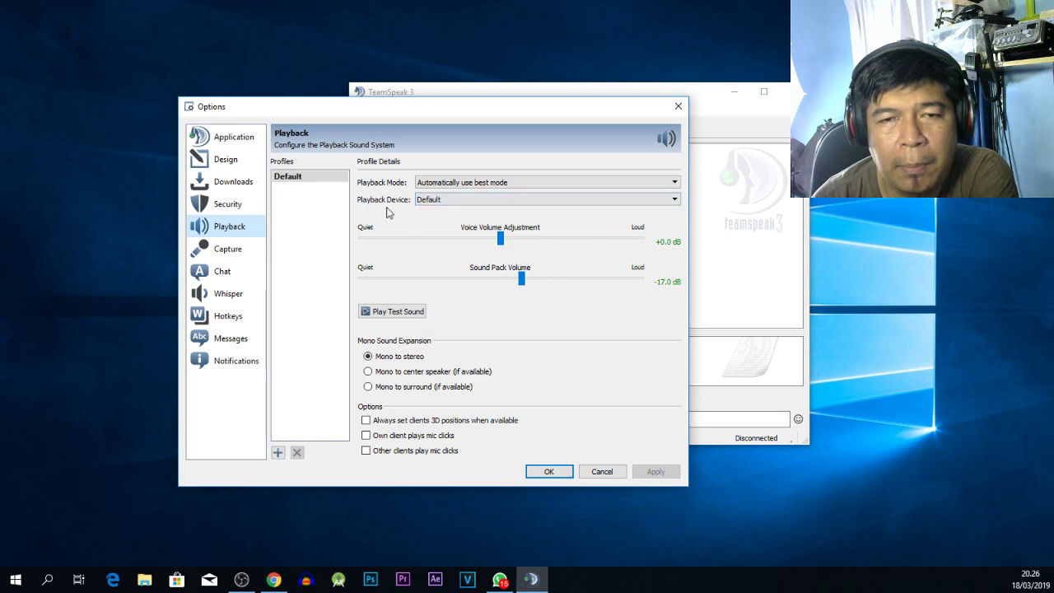
{"action": "left_click", "coordinate": [465, 201]}
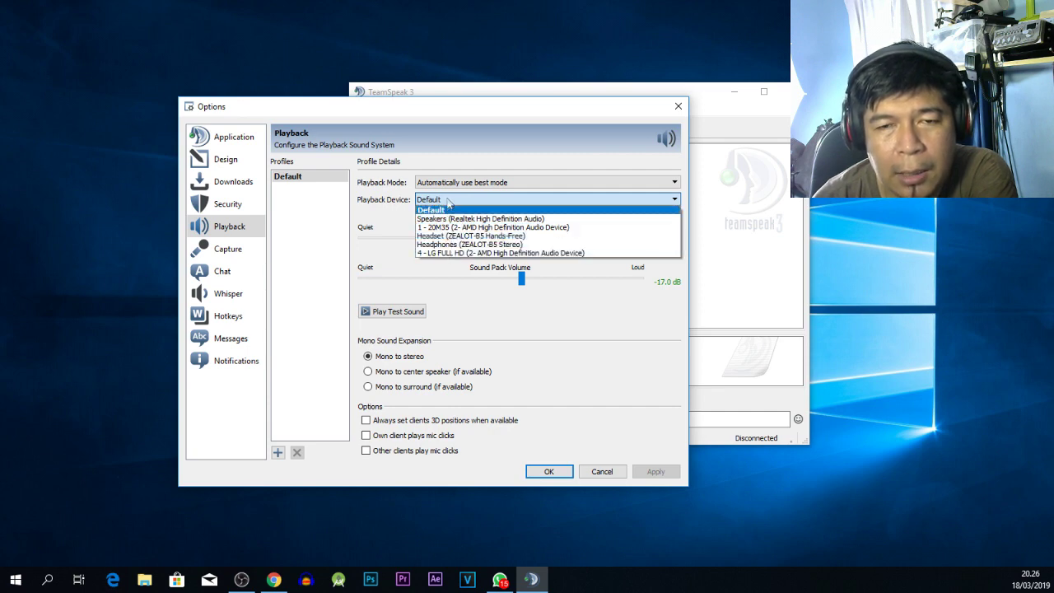
{"action": "left_click", "coordinate": [517, 236]}
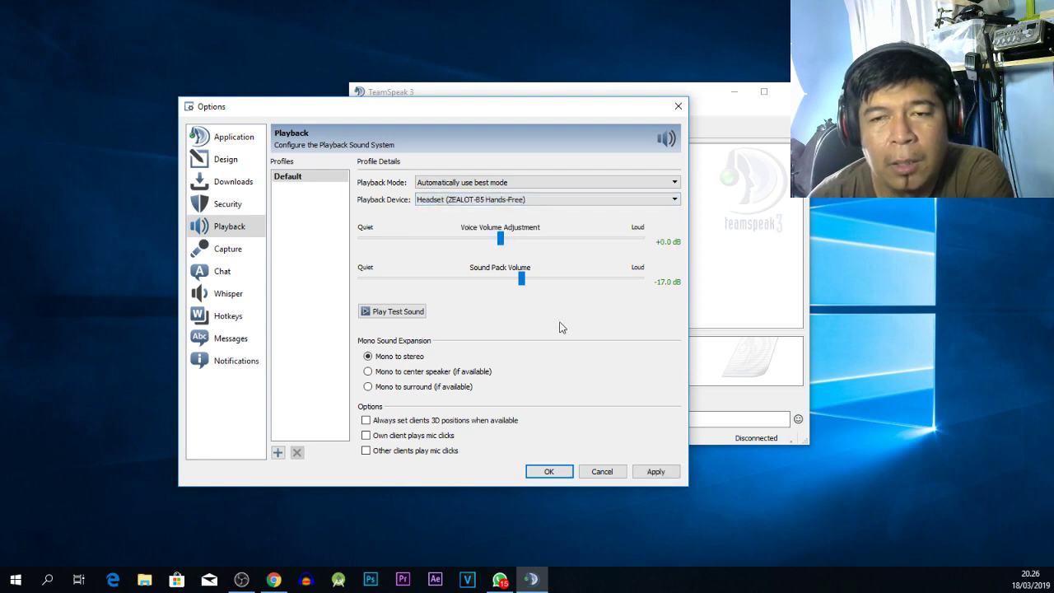
{"action": "left_click", "coordinate": [387, 313]}
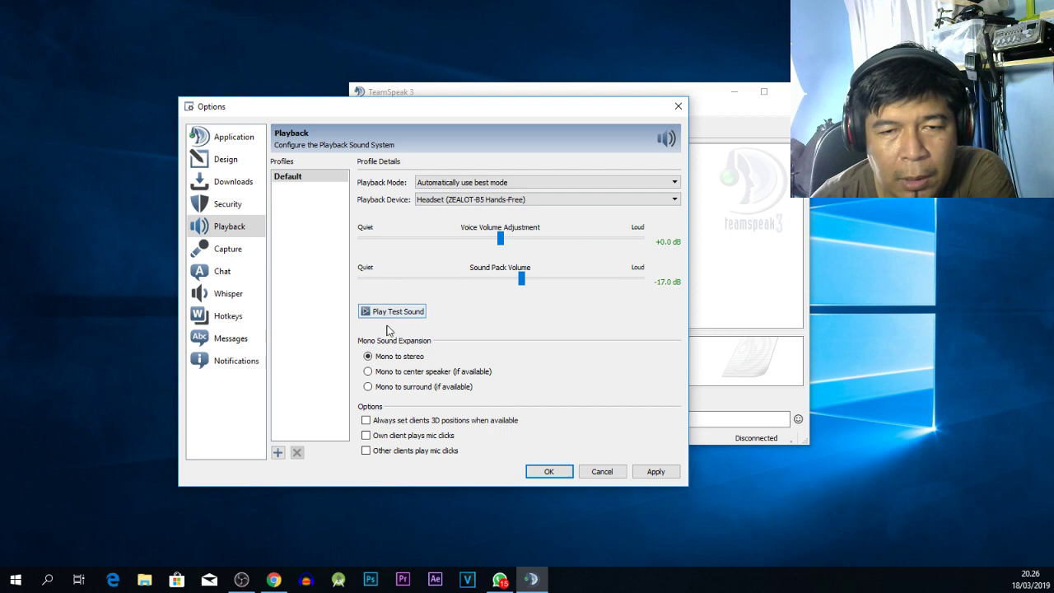
{"action": "left_click", "coordinate": [398, 314]}
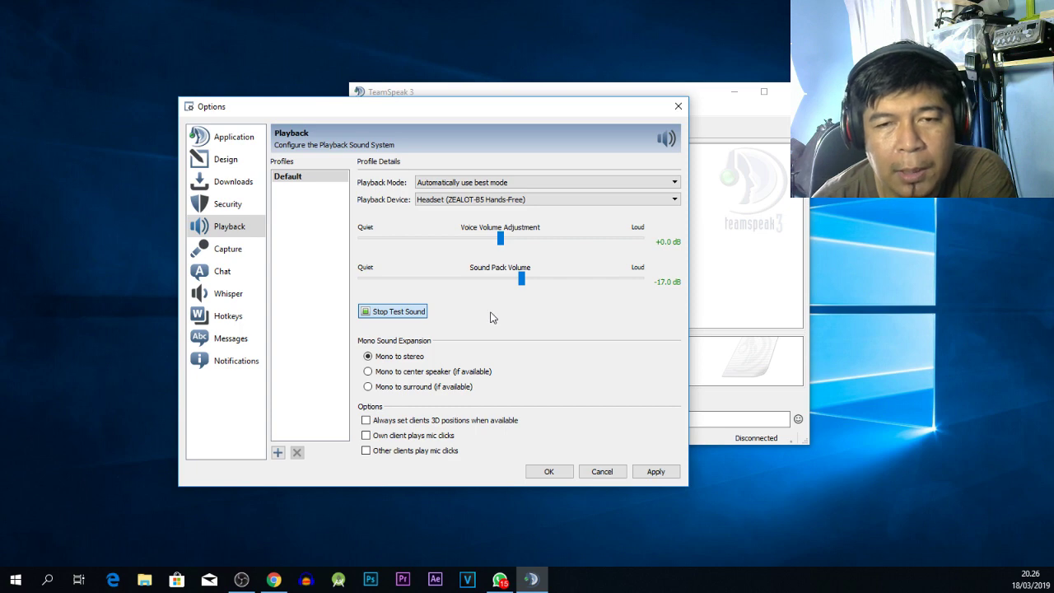
Stop the test sound, apply the playback settings and close the options
{"action": "left_click", "coordinate": [403, 313]}
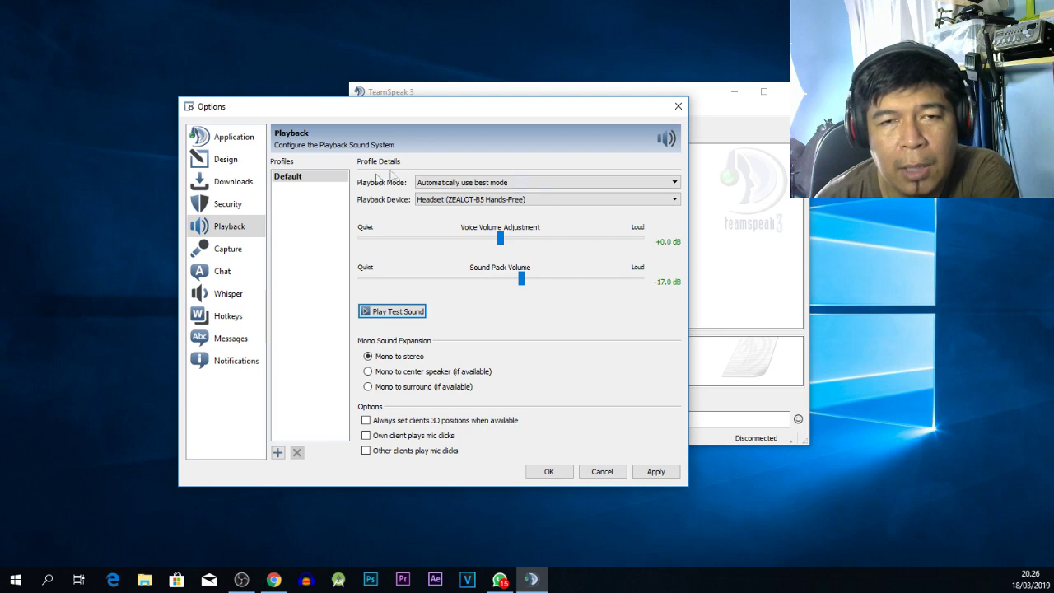
{"action": "left_click", "coordinate": [656, 473]}
{"action": "left_click", "coordinate": [550, 472]}
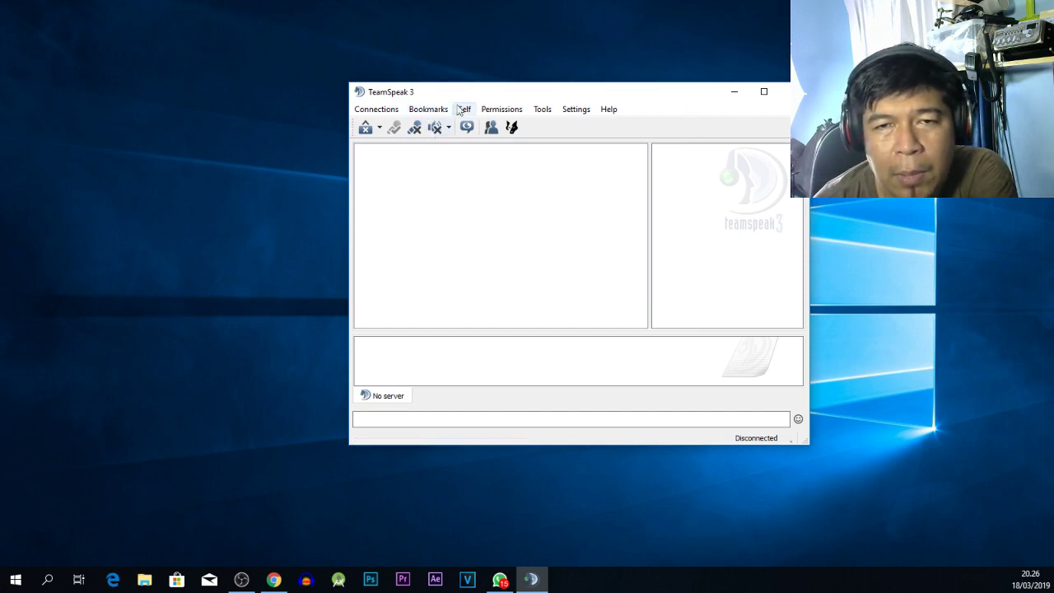
Try to switch the sound pack to Sounds deactivated while disconnected from any server
{"action": "left_click", "coordinate": [491, 112]}
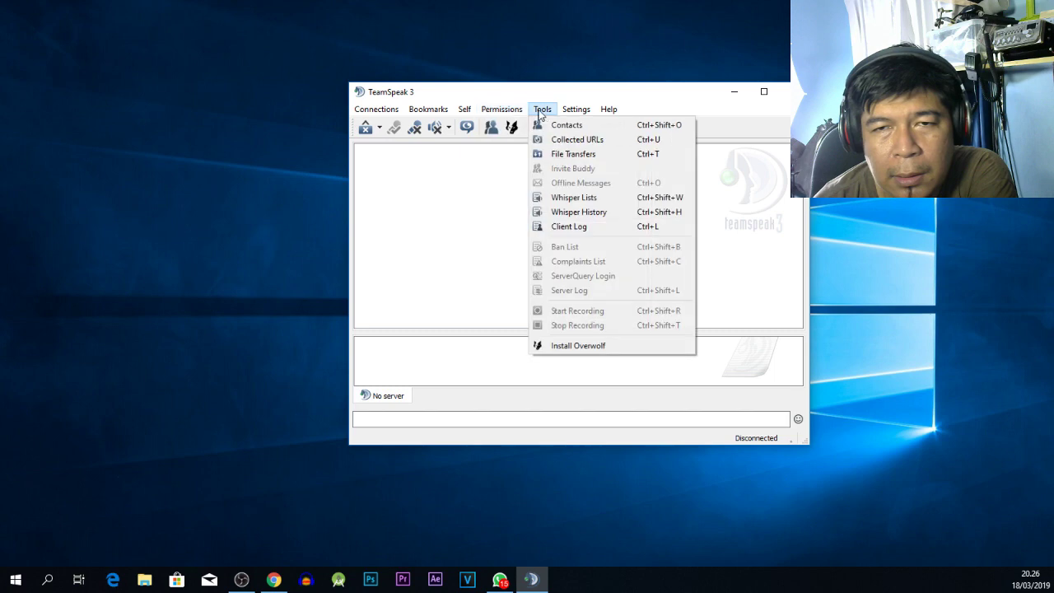
{"action": "mouse_move", "coordinate": [465, 115]}
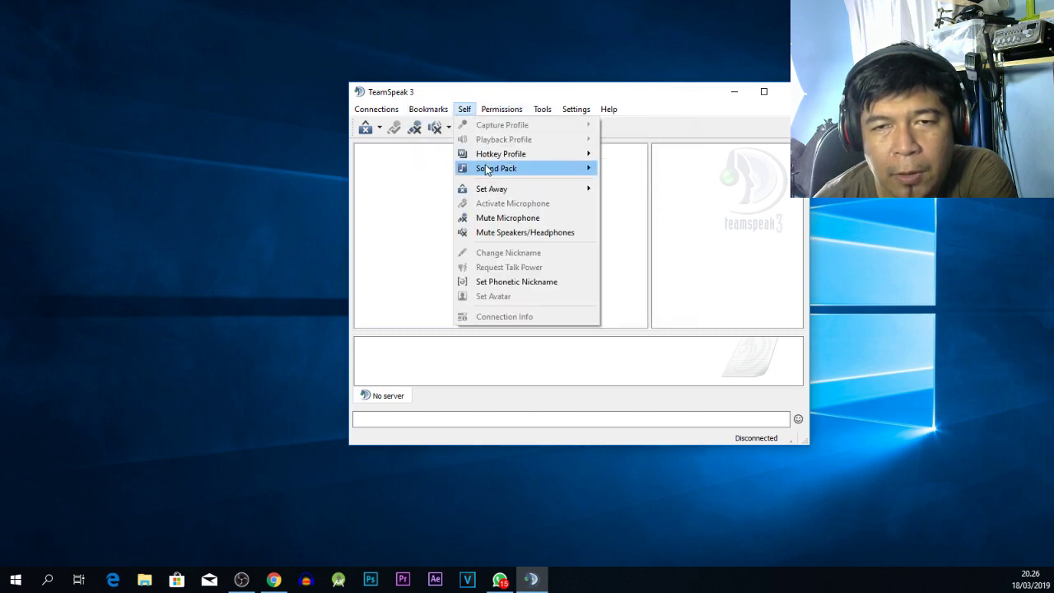
{"action": "mouse_move", "coordinate": [482, 169]}
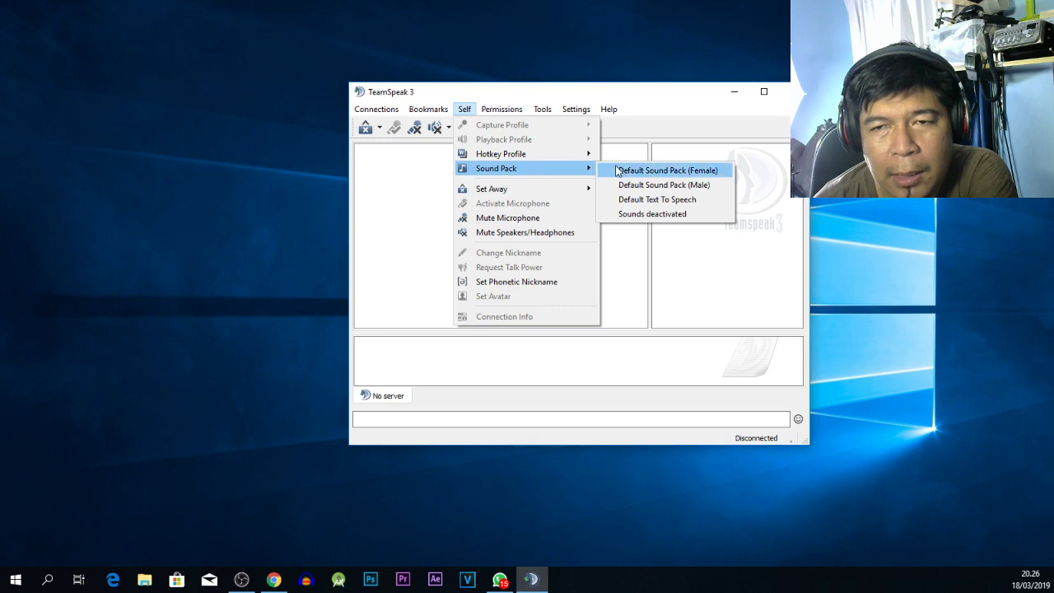
{"action": "left_click", "coordinate": [656, 215]}
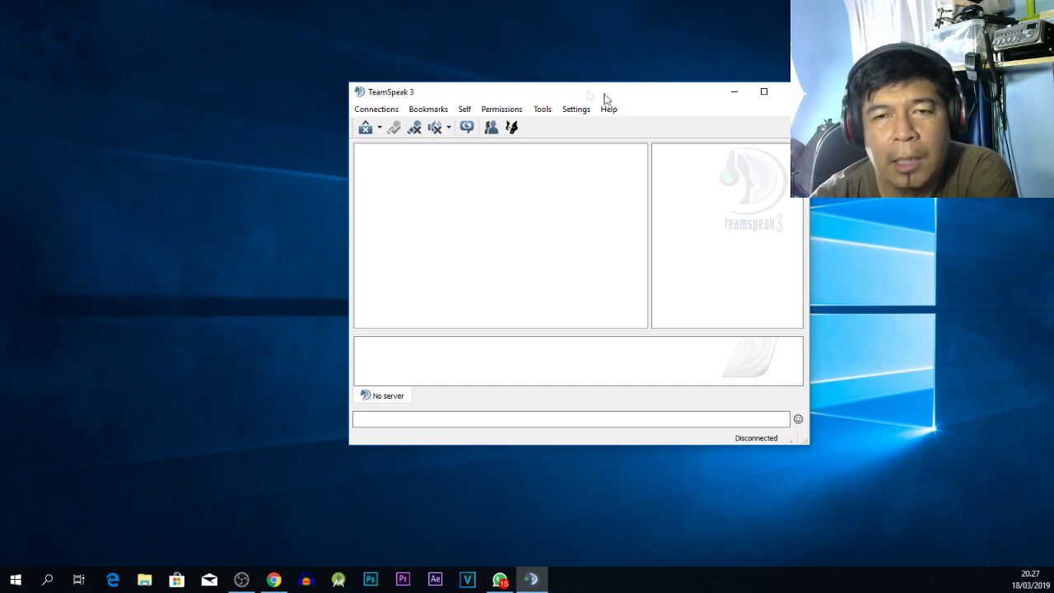
{"action": "left_click", "coordinate": [464, 109]}
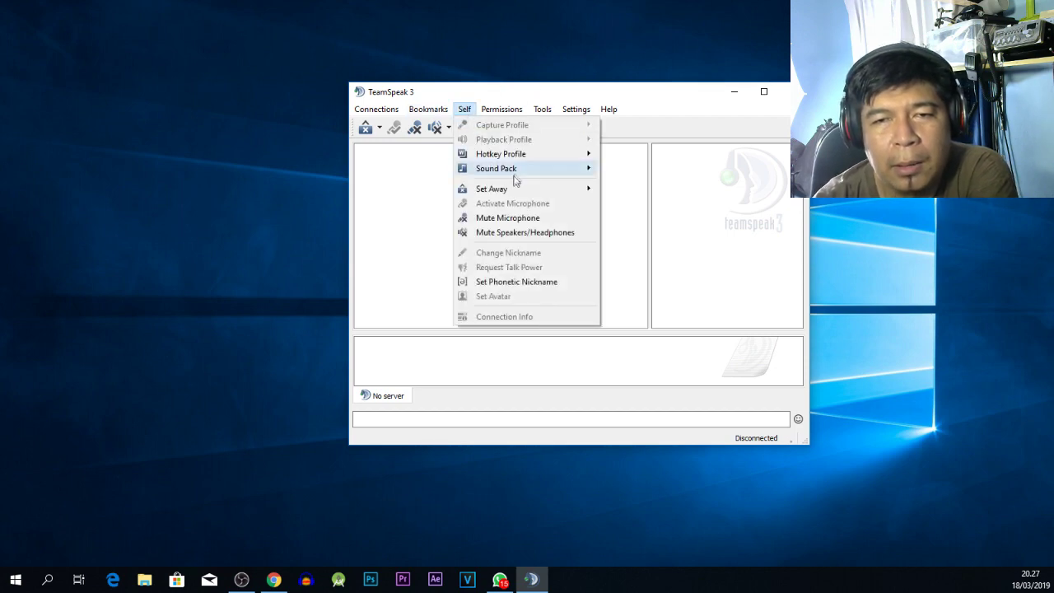
{"action": "left_click", "coordinate": [652, 108]}
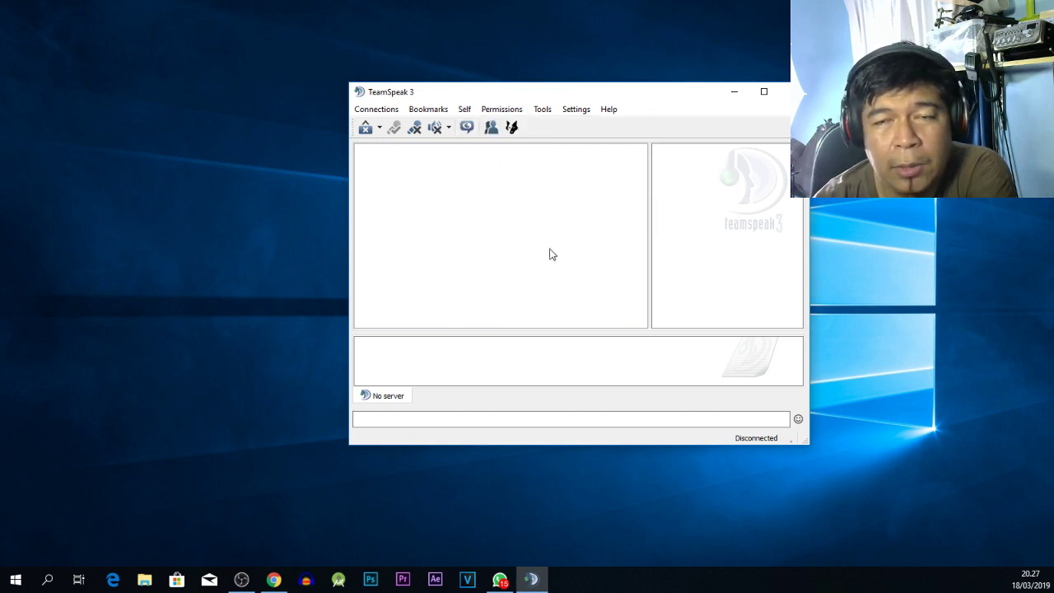
Connect to the server ts-roip.rapi.or.id using the callsign and name as nickname, with the server password left empty
{"action": "left_click", "coordinate": [375, 111]}
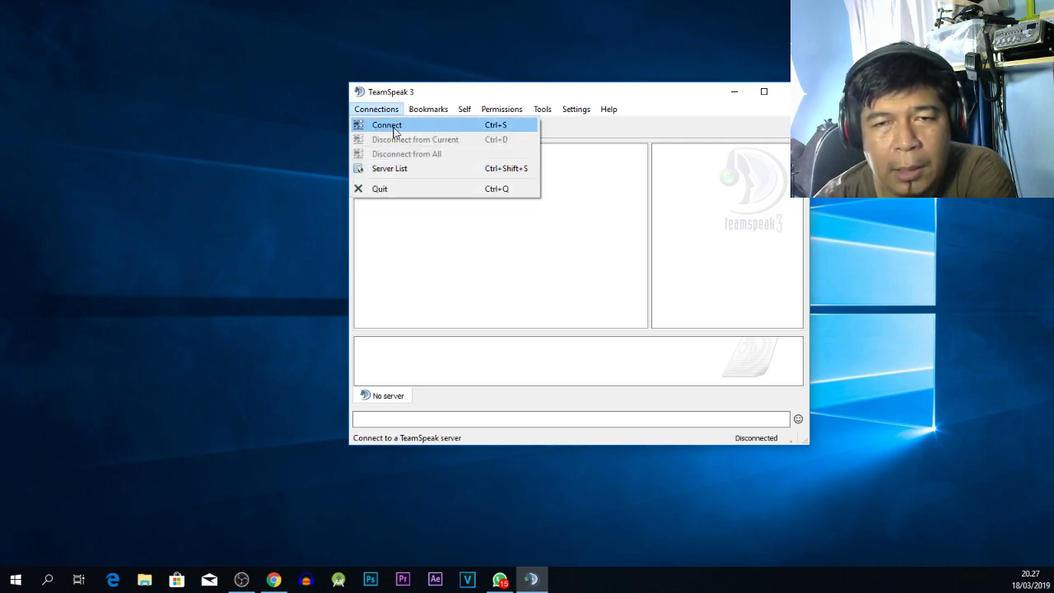
{"action": "left_click", "coordinate": [394, 128]}
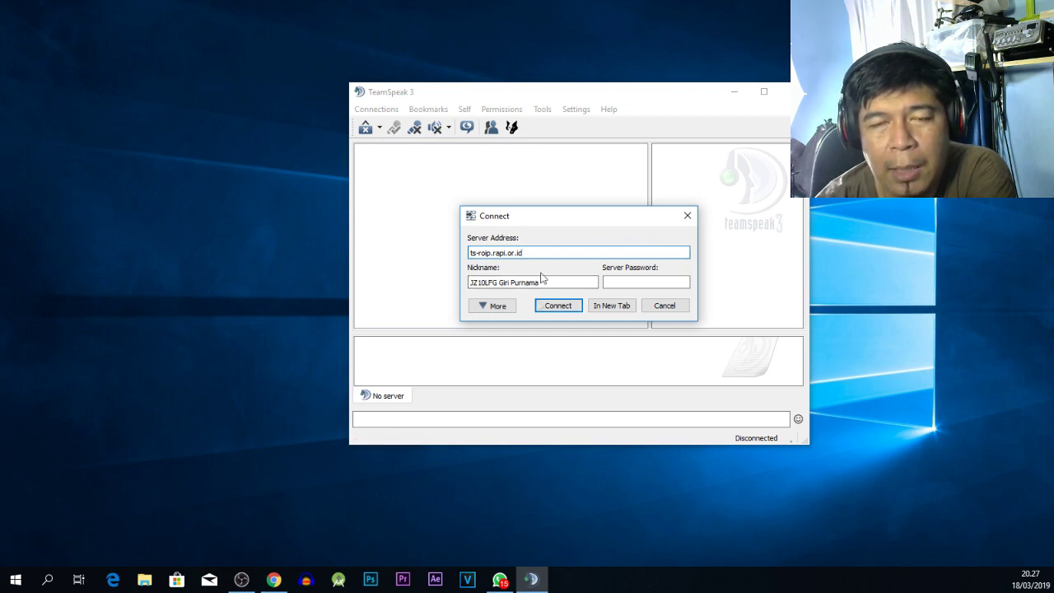
{"action": "left_click", "coordinate": [476, 254]}
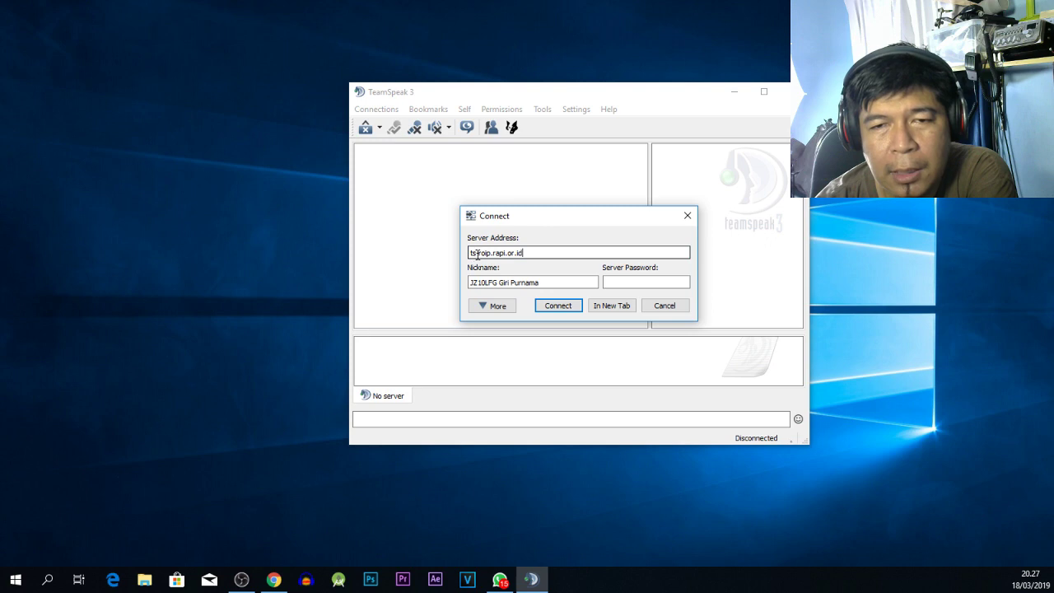
{"action": "left_click_drag", "start_coordinate": [503, 253], "coordinate": [461, 259]}
{"action": "left_click", "coordinate": [537, 253]}
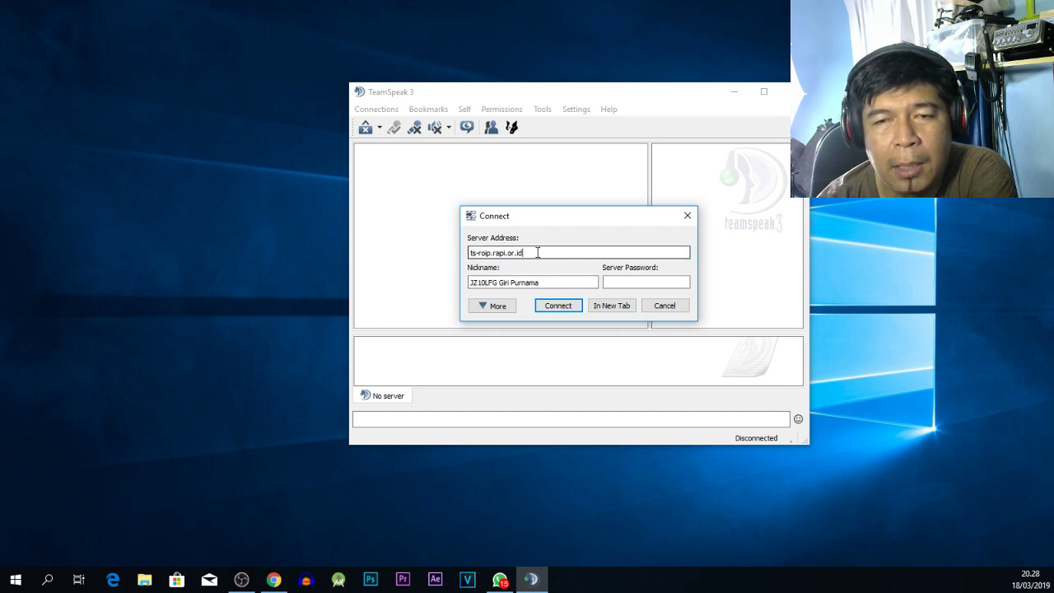
{"action": "left_click_drag", "start_coordinate": [540, 256], "coordinate": [460, 254]}
{"action": "left_click", "coordinate": [520, 255]}
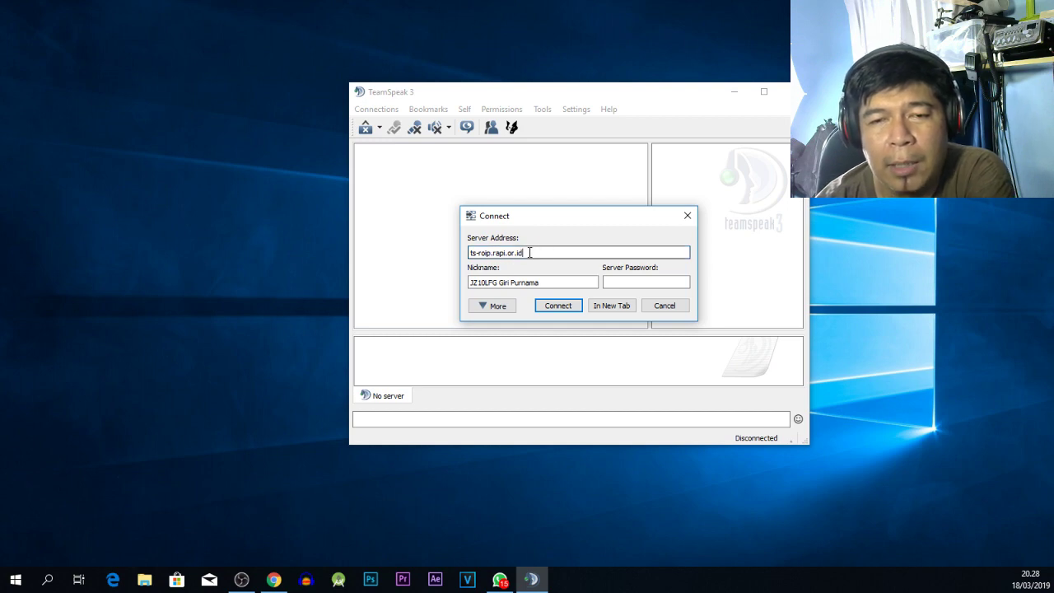
{"action": "left_click_drag", "start_coordinate": [553, 283], "coordinate": [458, 283]}
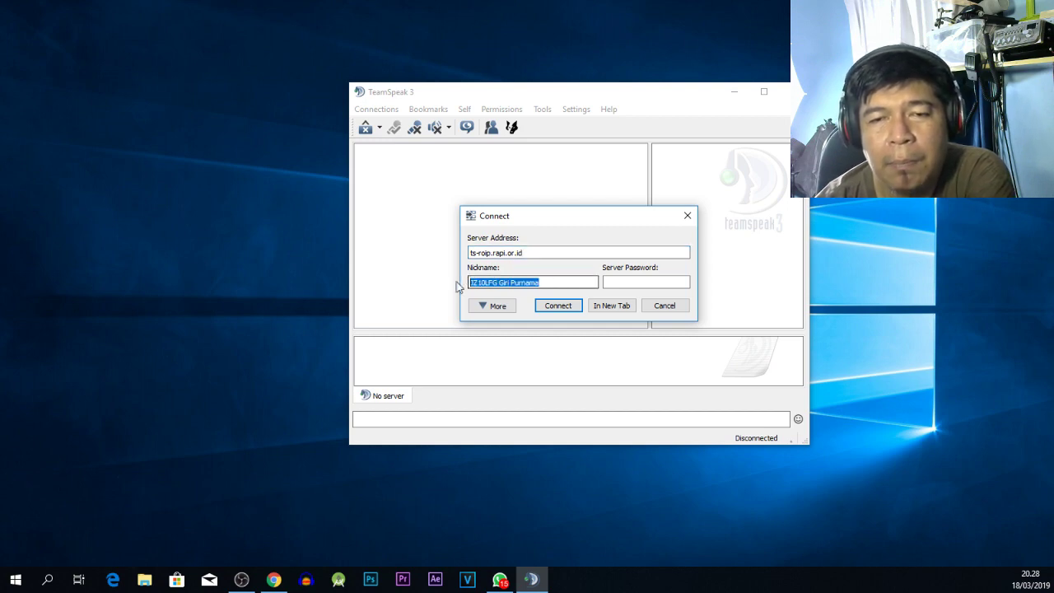
{"action": "left_click", "coordinate": [545, 280]}
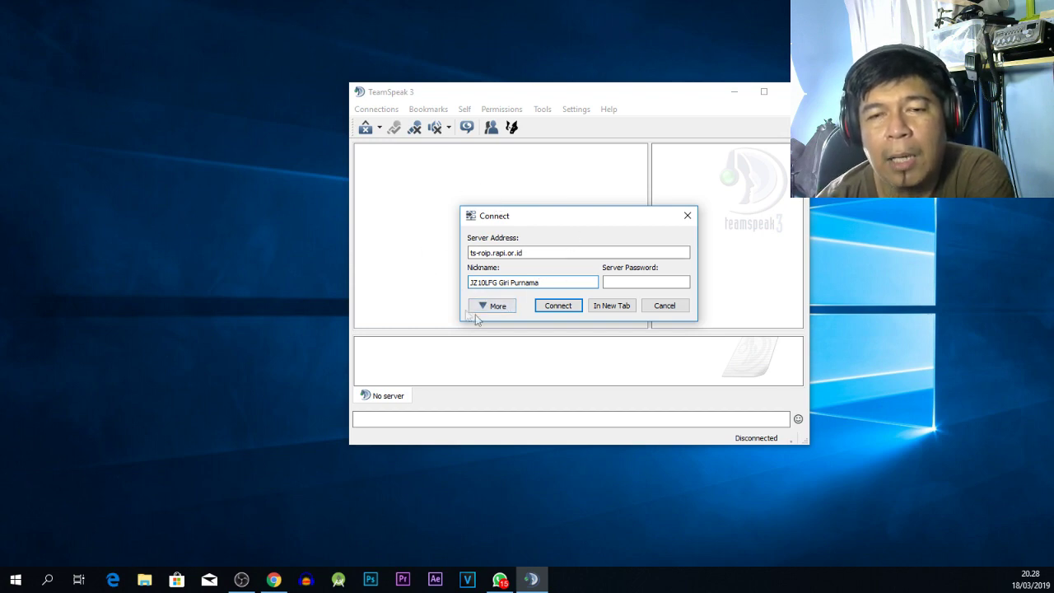
{"action": "left_click", "coordinate": [558, 307]}
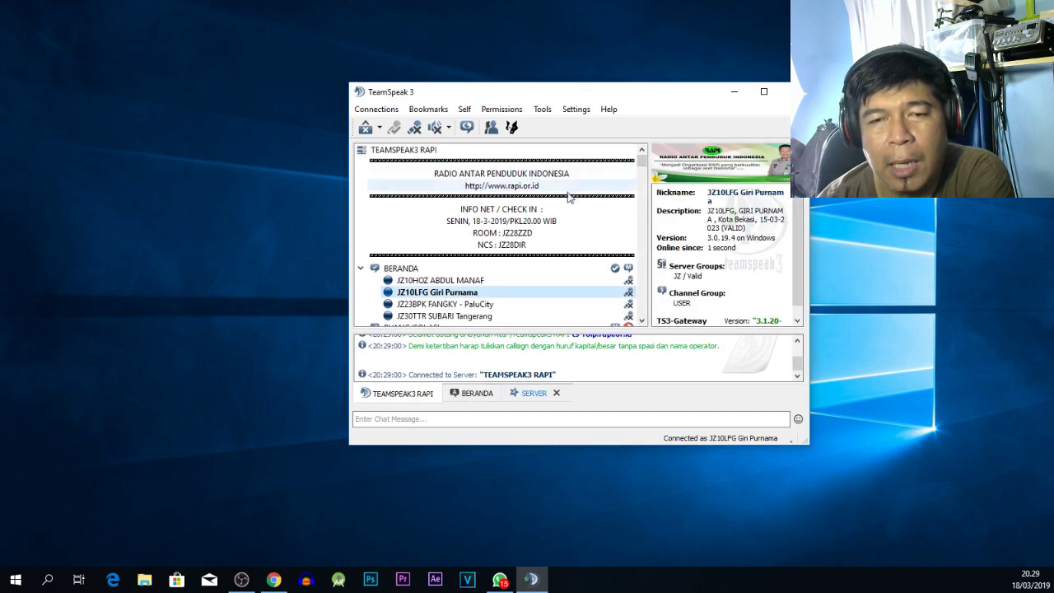
Look through the server's channel list from the BERANDA lobby through the national area to the regional channels
{"action": "scroll", "coordinate": [541, 205], "scroll_direction": "down", "scroll_amount": 4}
{"action": "scroll", "coordinate": [540, 204], "scroll_direction": "down", "scroll_amount": 2}
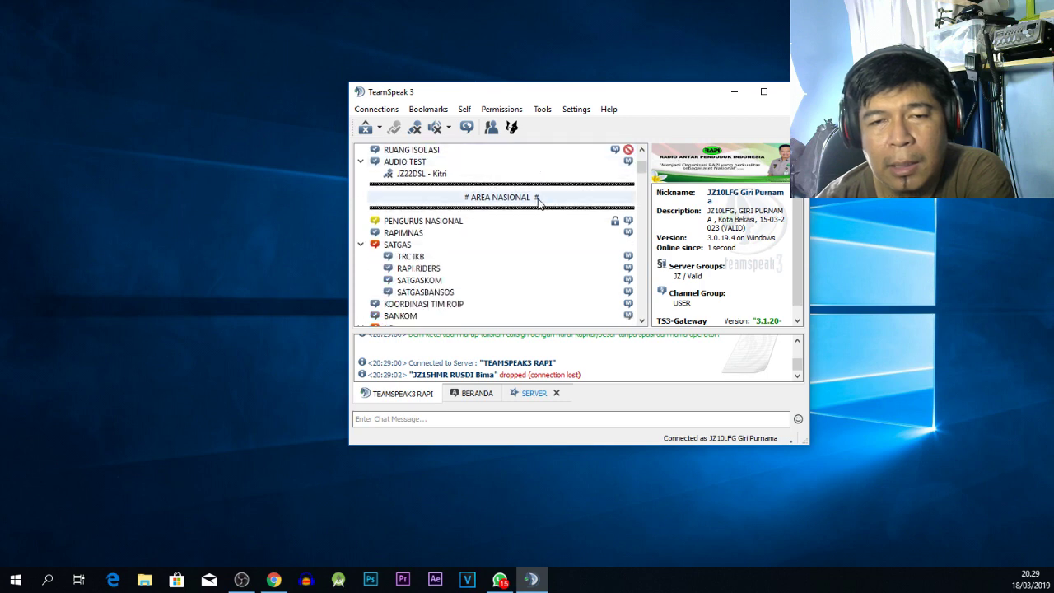
{"action": "scroll", "coordinate": [539, 205], "scroll_direction": "up", "scroll_amount": 6}
{"action": "scroll", "coordinate": [539, 204], "scroll_direction": "down", "scroll_amount": 8}
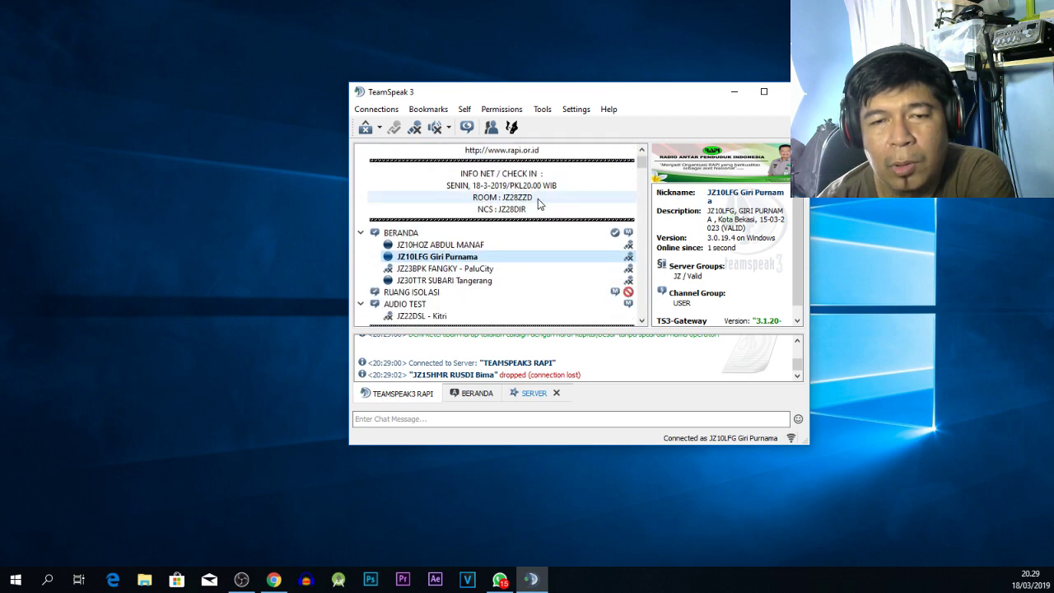
{"action": "scroll", "coordinate": [537, 198], "scroll_direction": "down", "scroll_amount": 6}
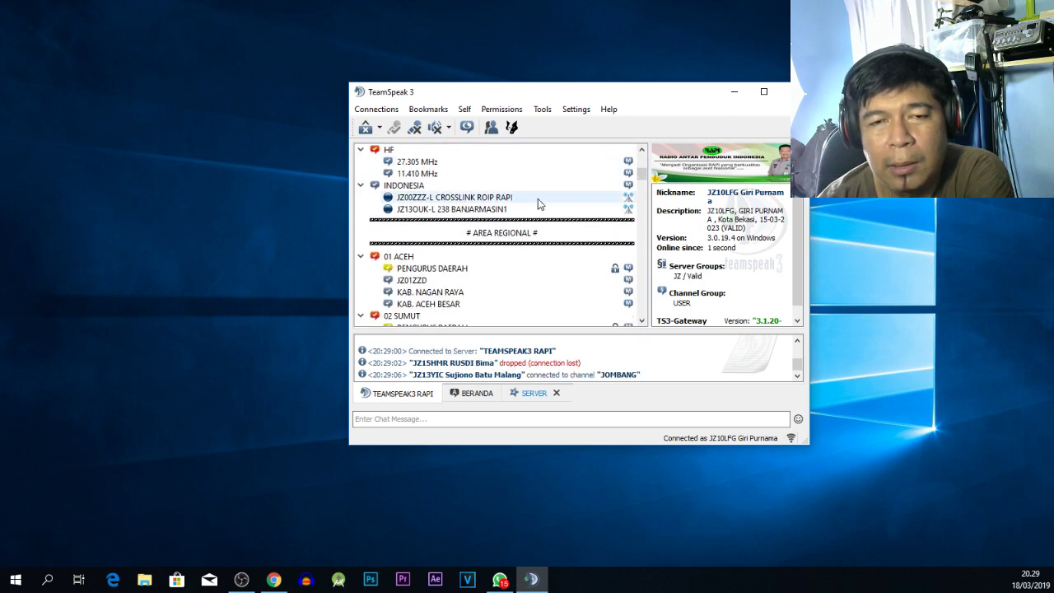
{"action": "scroll", "coordinate": [538, 199], "scroll_direction": "down", "scroll_amount": 2}
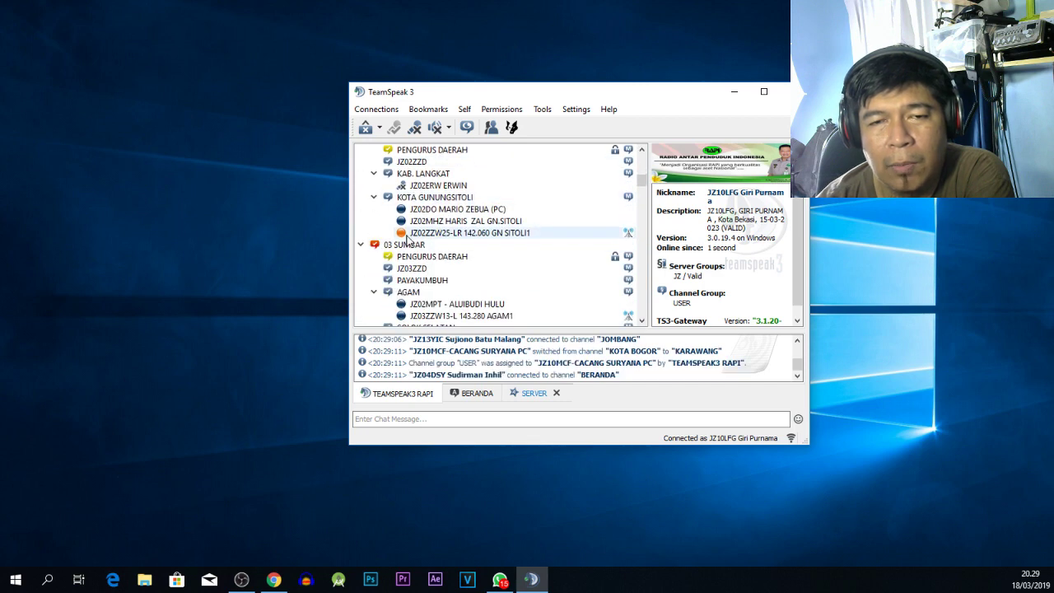
Set the sound pack to Sounds deactivated while connected to the server
{"action": "left_click", "coordinate": [464, 109]}
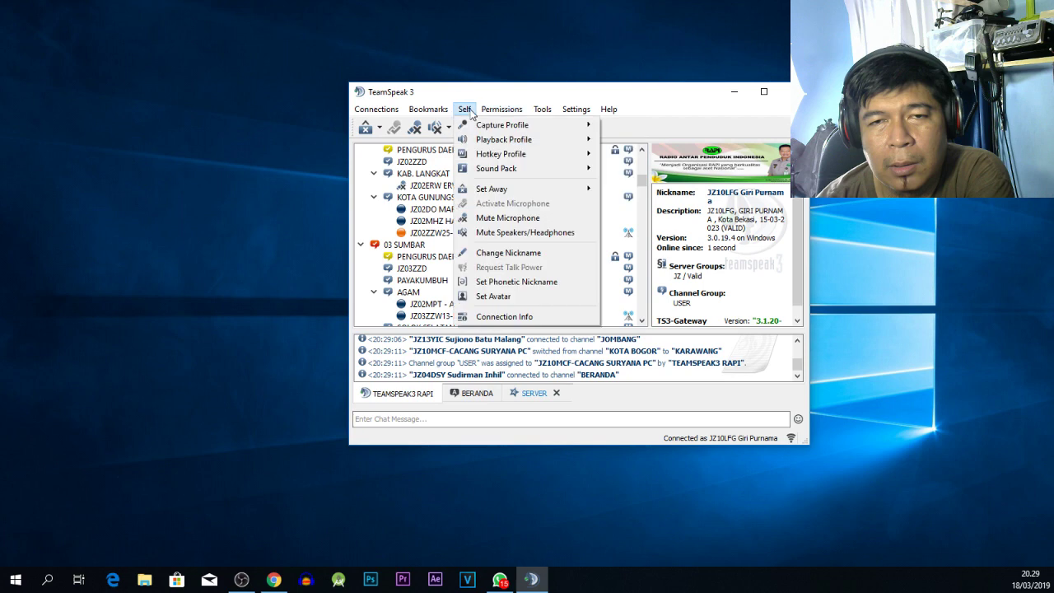
{"action": "mouse_move", "coordinate": [494, 171]}
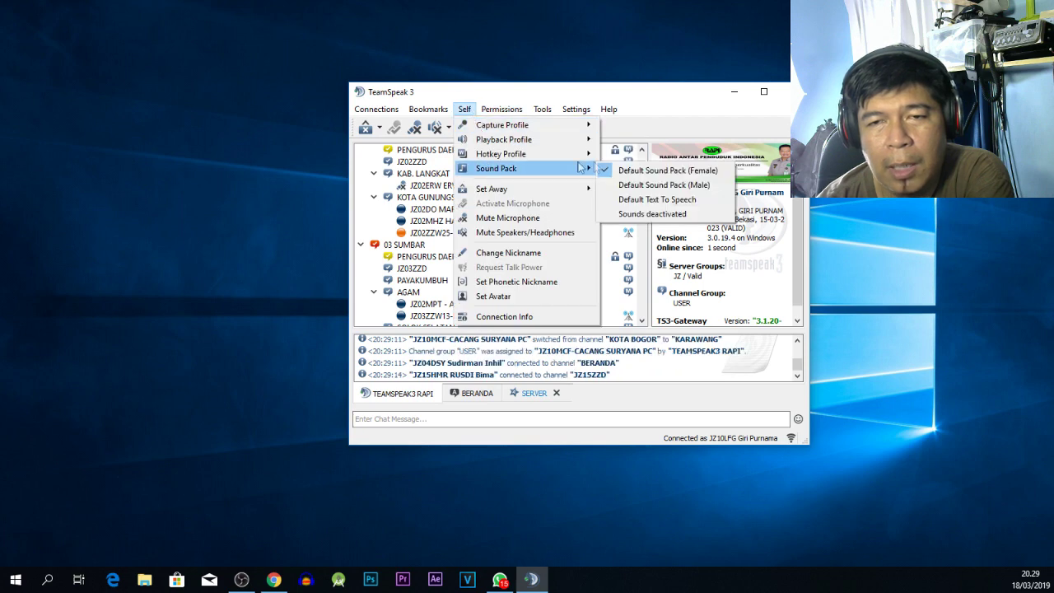
{"action": "left_click", "coordinate": [663, 214]}
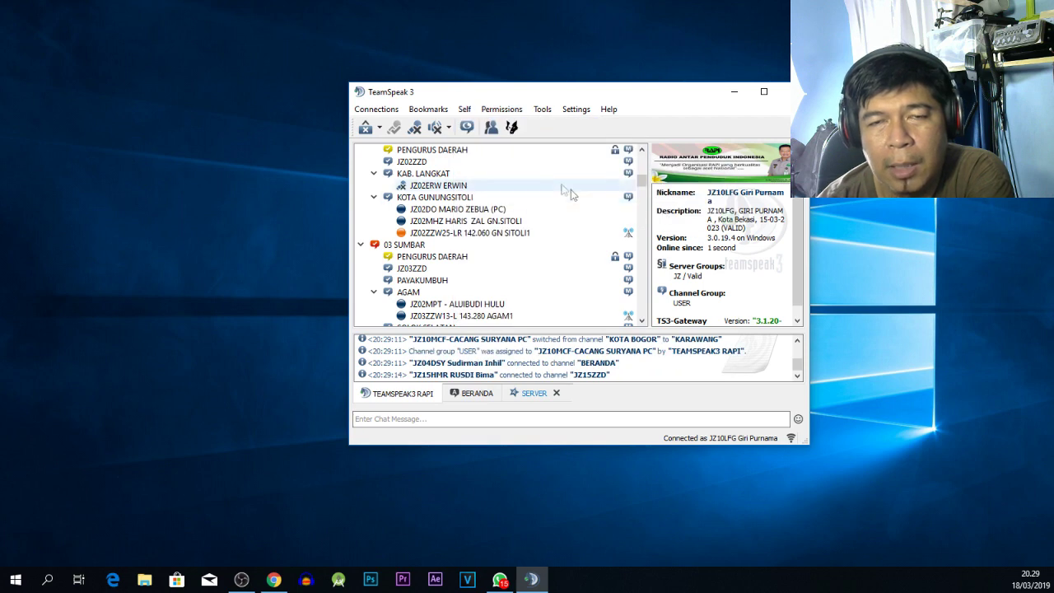
Join the PONDOK GEDE channel under KOTA BEKASI in the 10 JAWA BARAT region
{"action": "scroll", "coordinate": [521, 233], "scroll_direction": "down", "scroll_amount": 3}
{"action": "scroll", "coordinate": [521, 236], "scroll_direction": "down", "scroll_amount": 6}
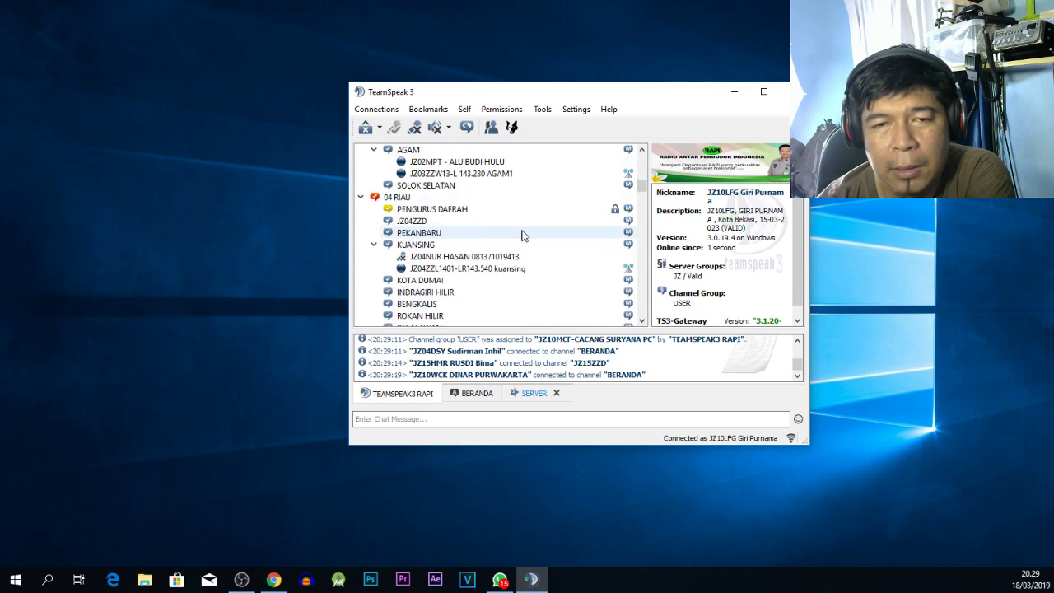
{"action": "scroll", "coordinate": [518, 232], "scroll_direction": "down", "scroll_amount": 9}
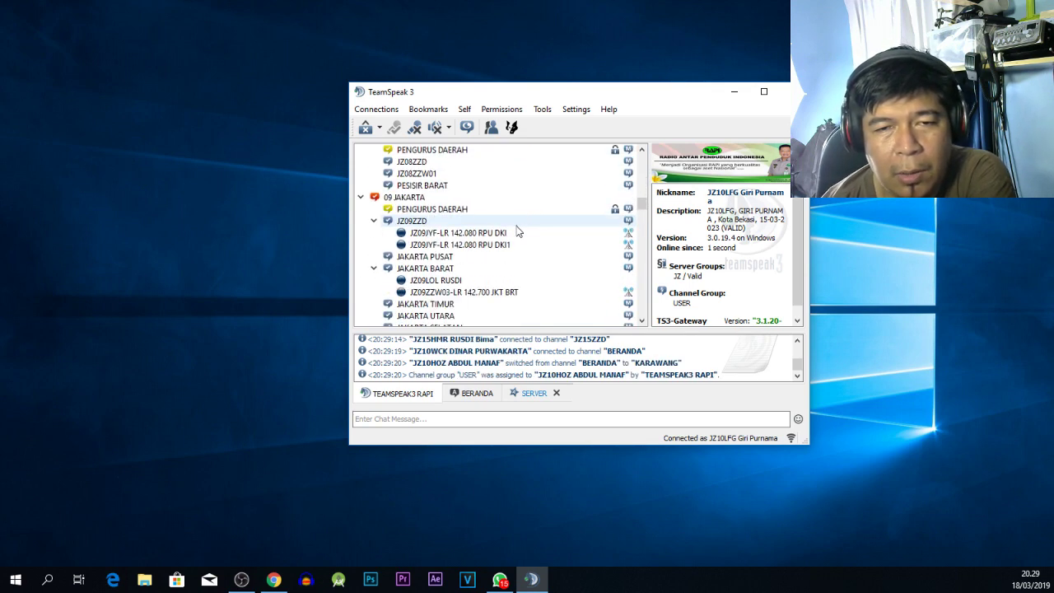
{"action": "scroll", "coordinate": [518, 233], "scroll_direction": "down", "scroll_amount": 2}
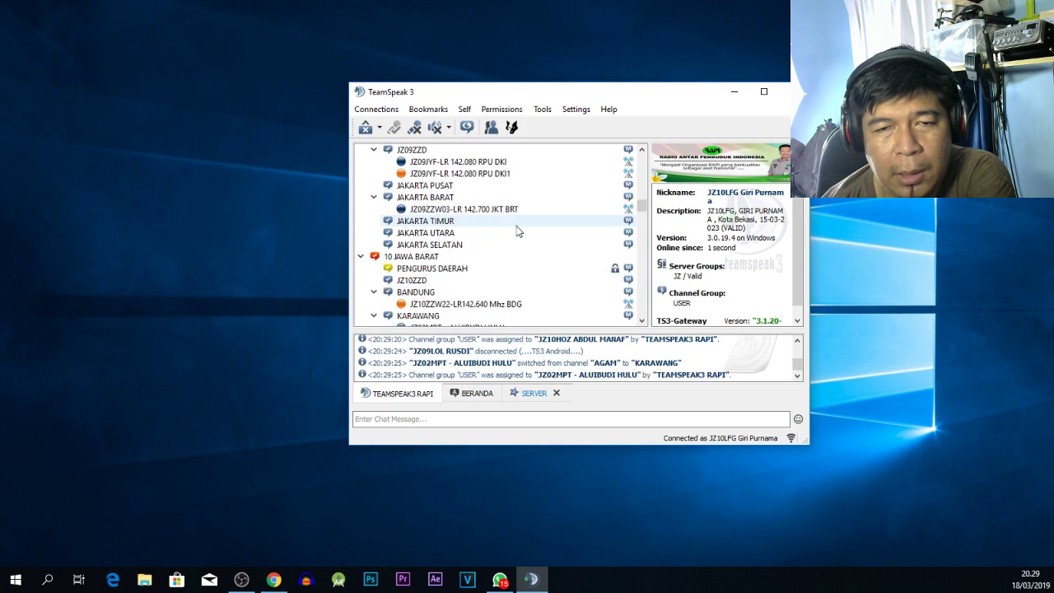
{"action": "scroll", "coordinate": [518, 232], "scroll_direction": "down", "scroll_amount": 1}
{"action": "scroll", "coordinate": [518, 231], "scroll_direction": "down", "scroll_amount": 1}
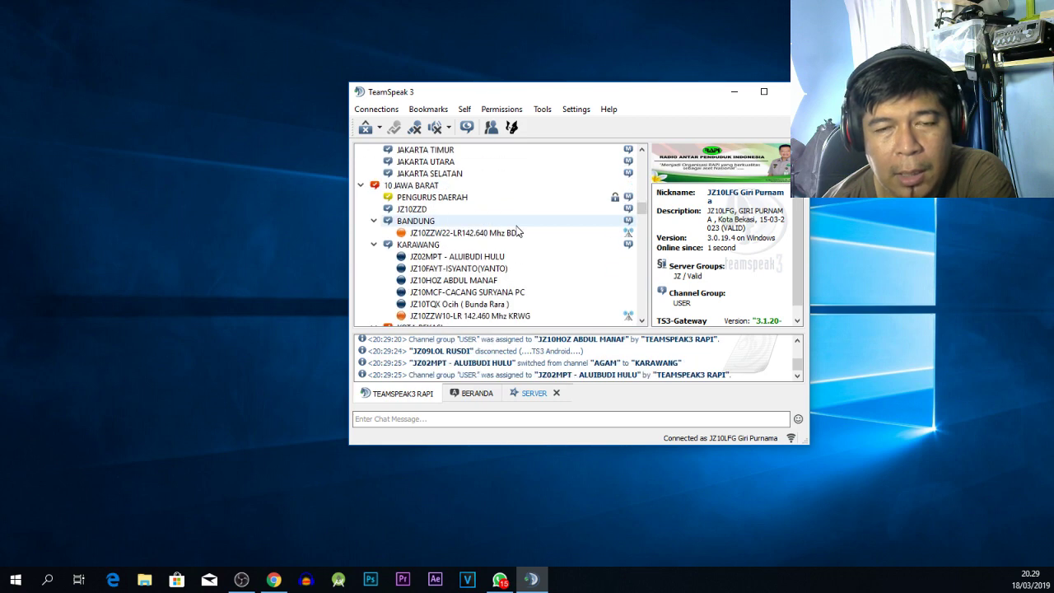
{"action": "scroll", "coordinate": [518, 232], "scroll_direction": "down", "scroll_amount": 1}
{"action": "scroll", "coordinate": [518, 232], "scroll_direction": "down", "scroll_amount": 2}
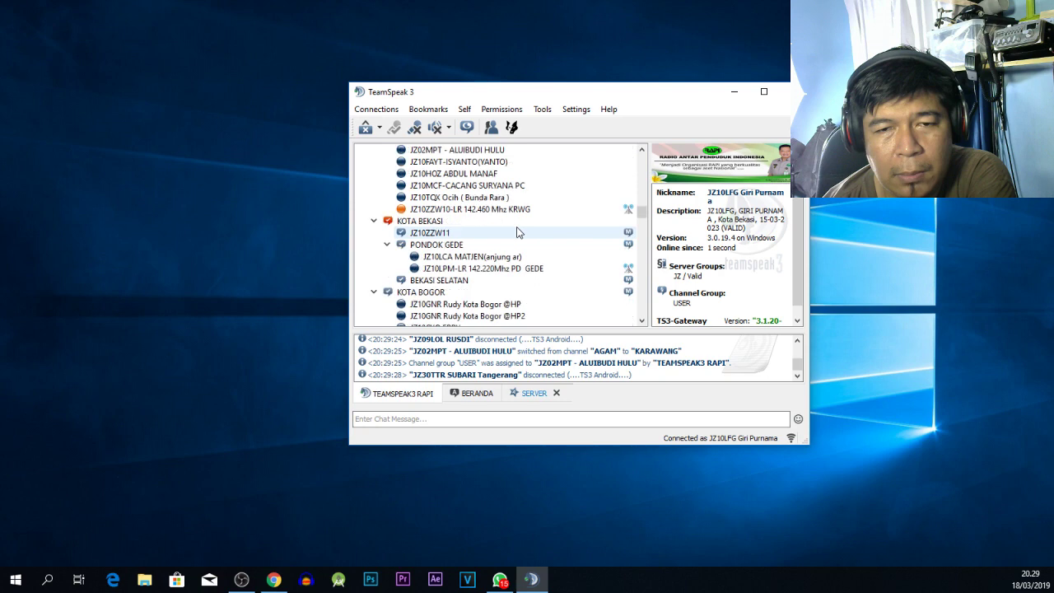
{"action": "double_click", "coordinate": [452, 245]}
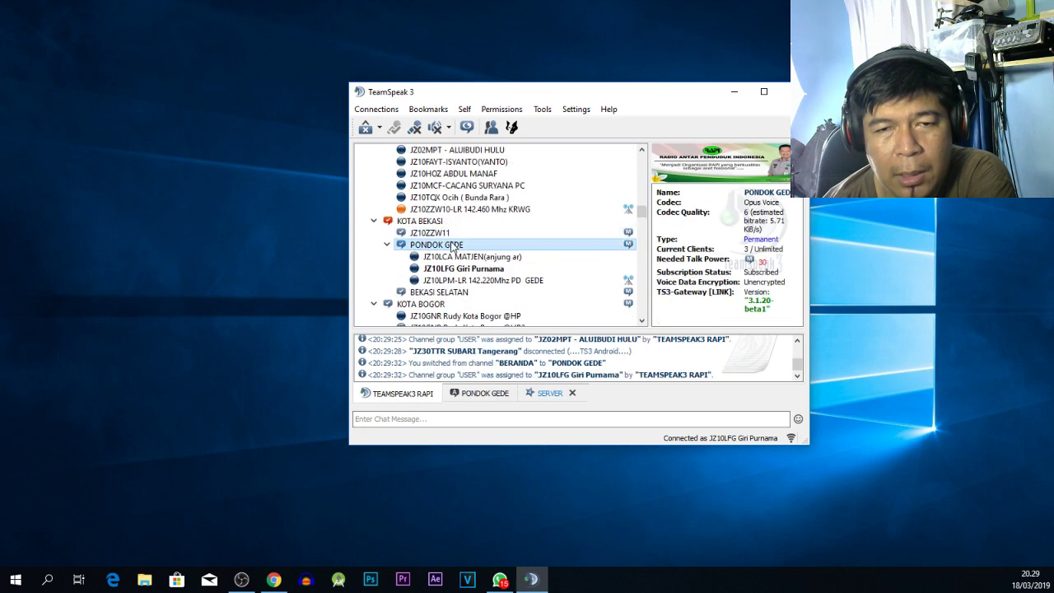